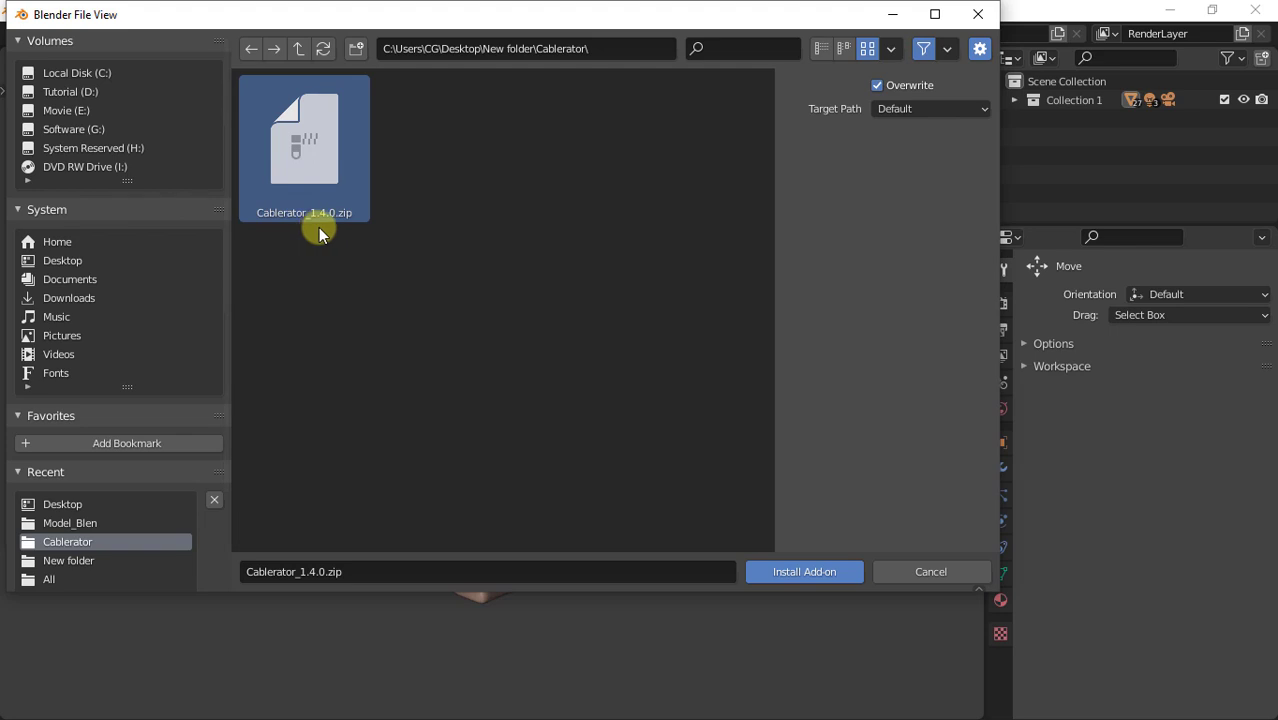
Install the Cablerator add-on from Cablerator_1.4.0.zip, enable it and close the preferences.
left_click(767, 567)
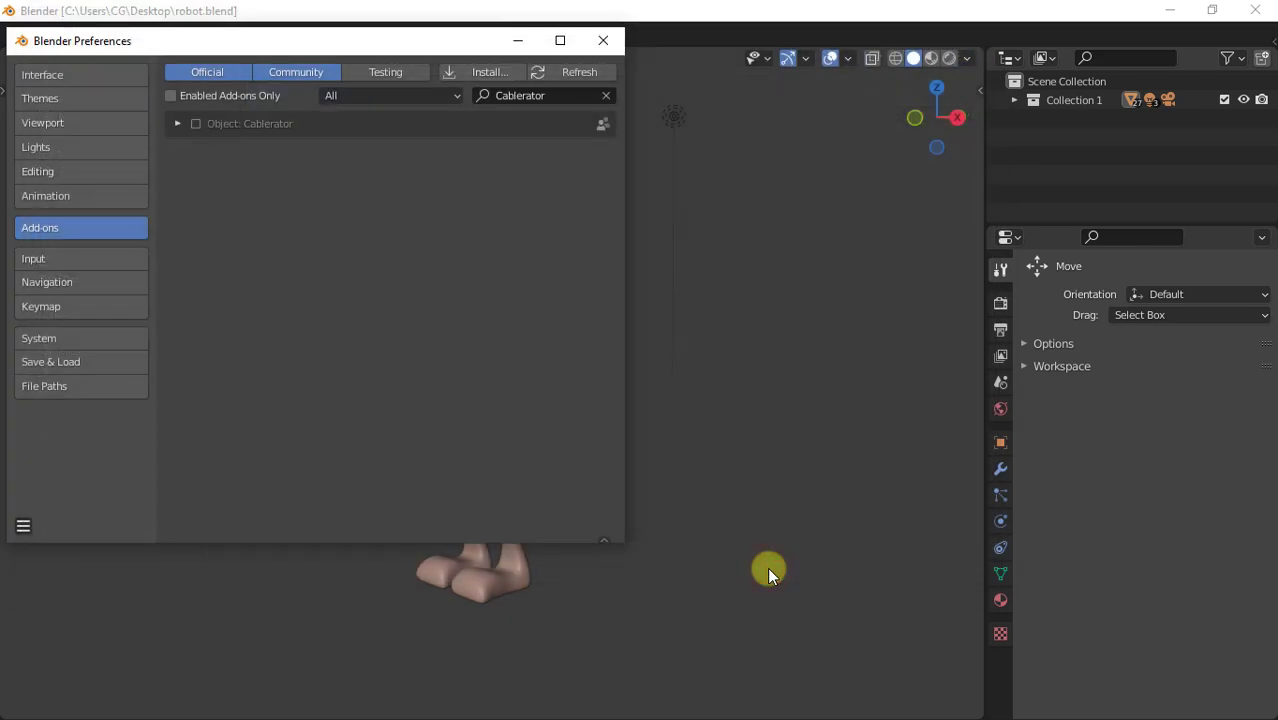
left_click(197, 124)
left_click(602, 40)
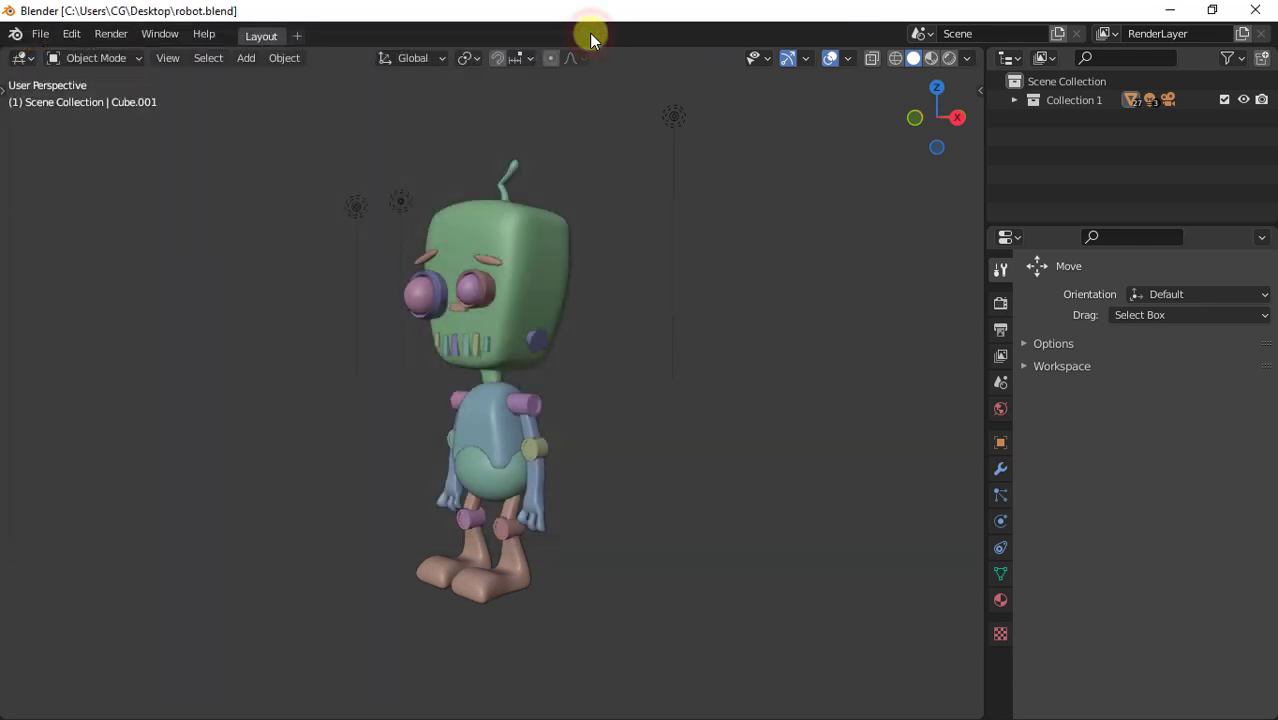
left_click(244, 58)
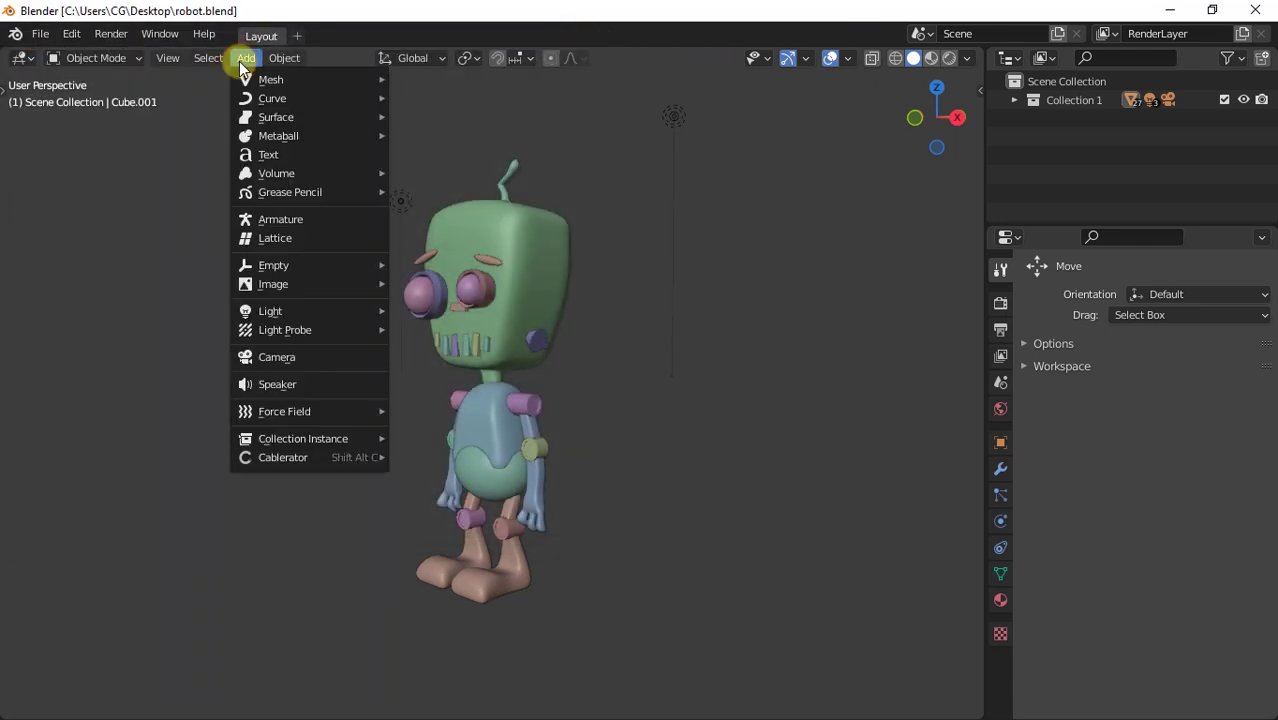
mouse_move(275, 97)
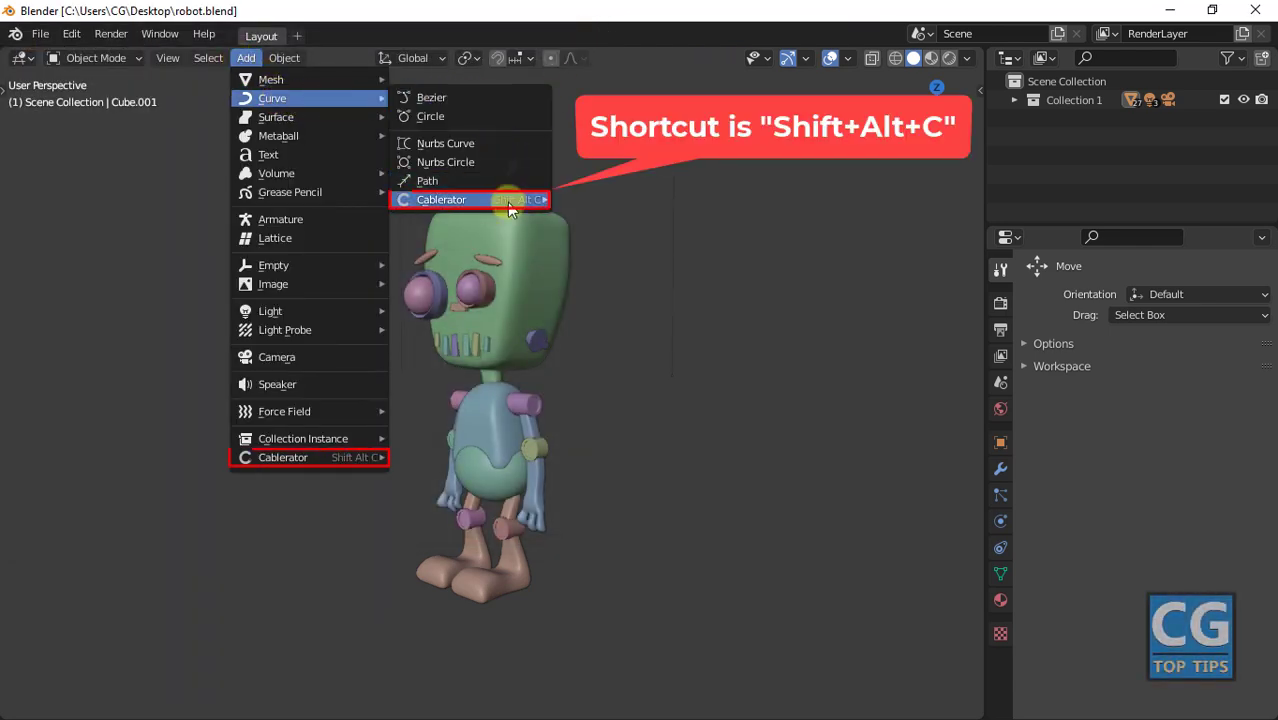
mouse_move(509, 205)
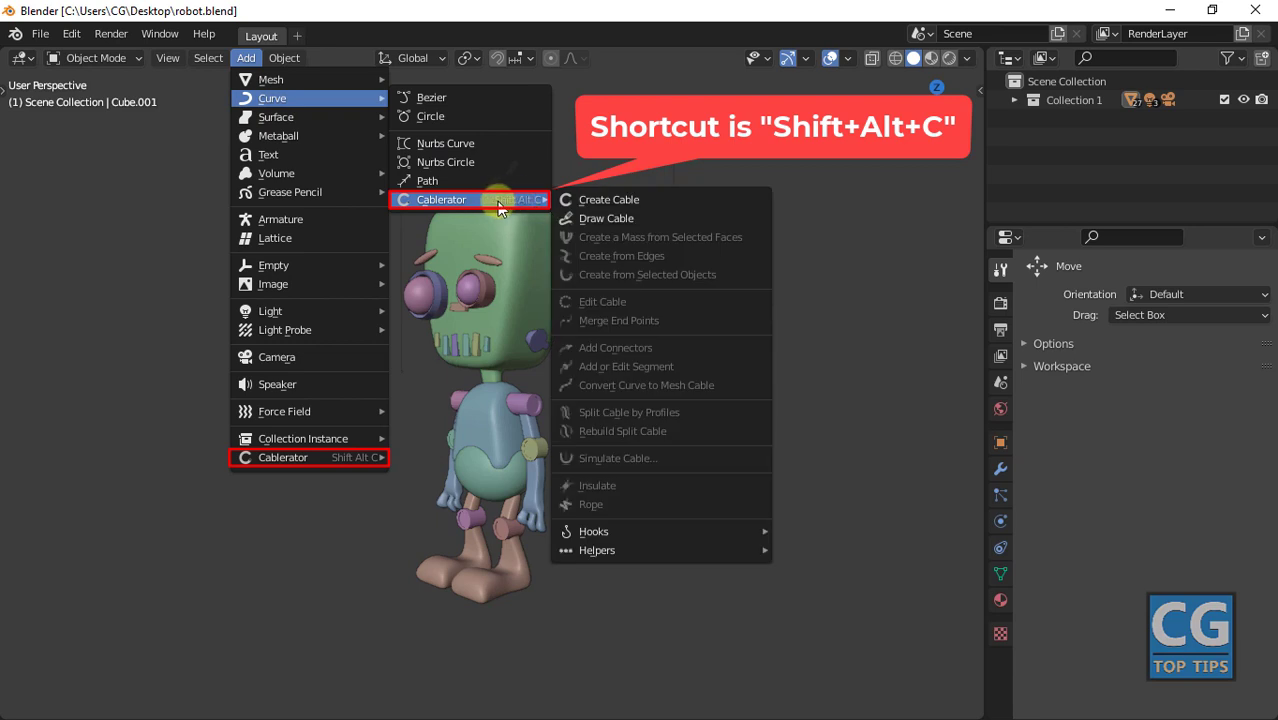
mouse_move(308, 457)
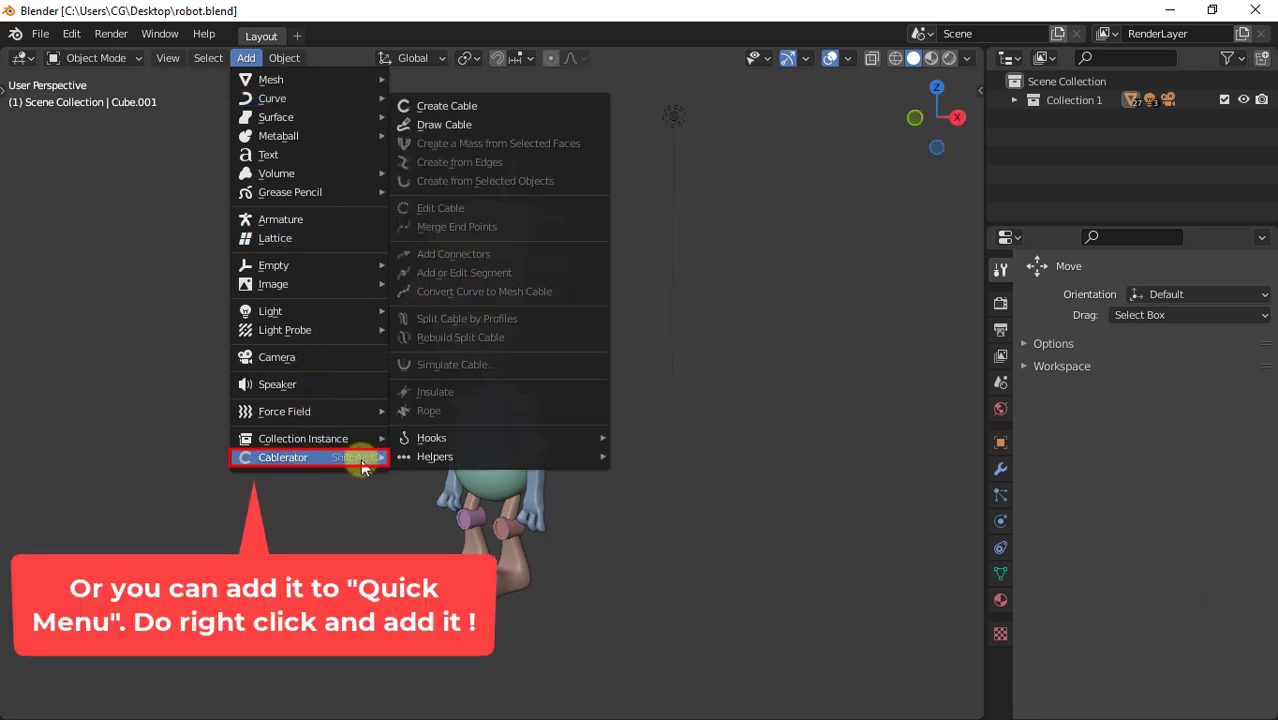
right_click(360, 460)
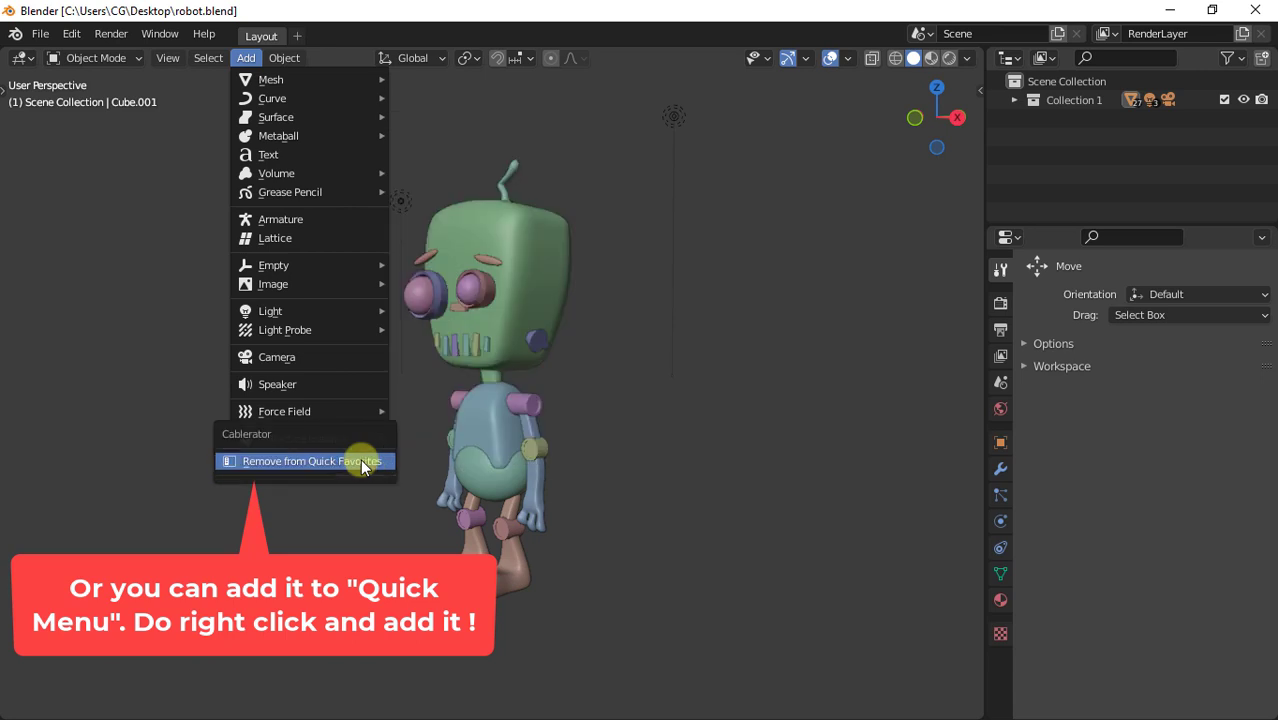
key("Escape")
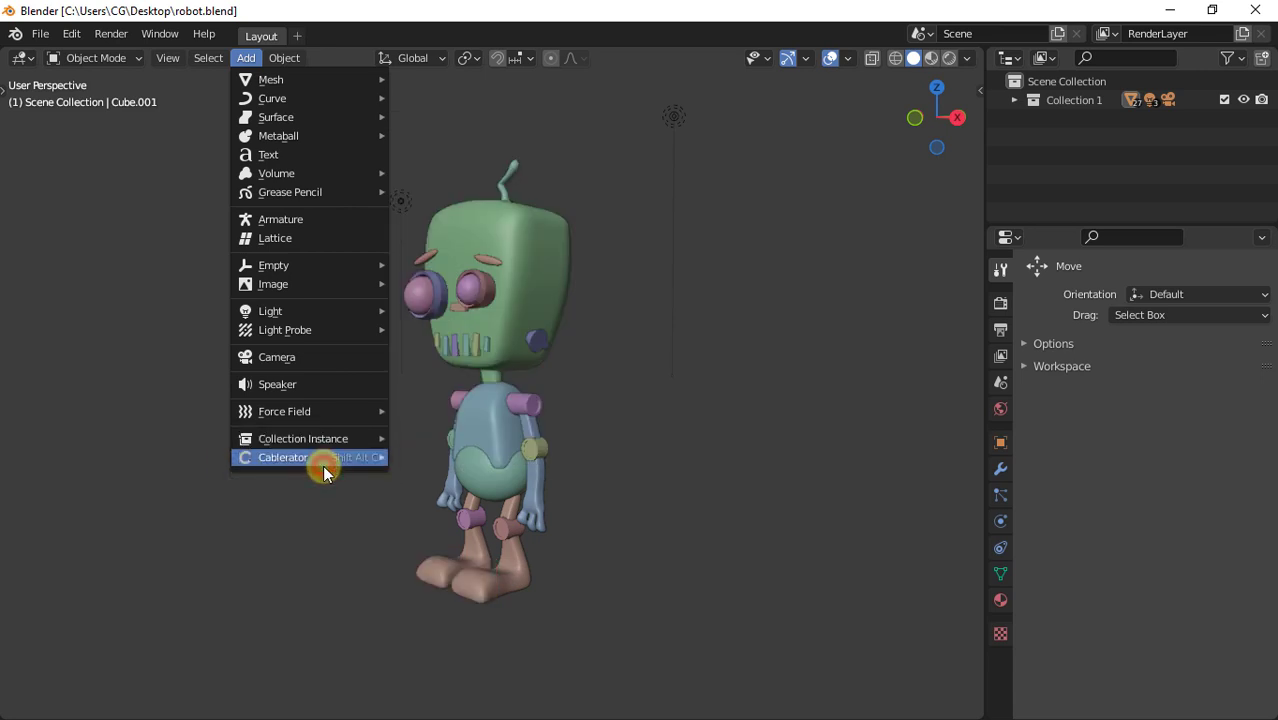
Create a Cablerator cable from the hollow end of the purple shoulder cylinder to the side of the yellow elbow cylinder.
left_click(534, 408)
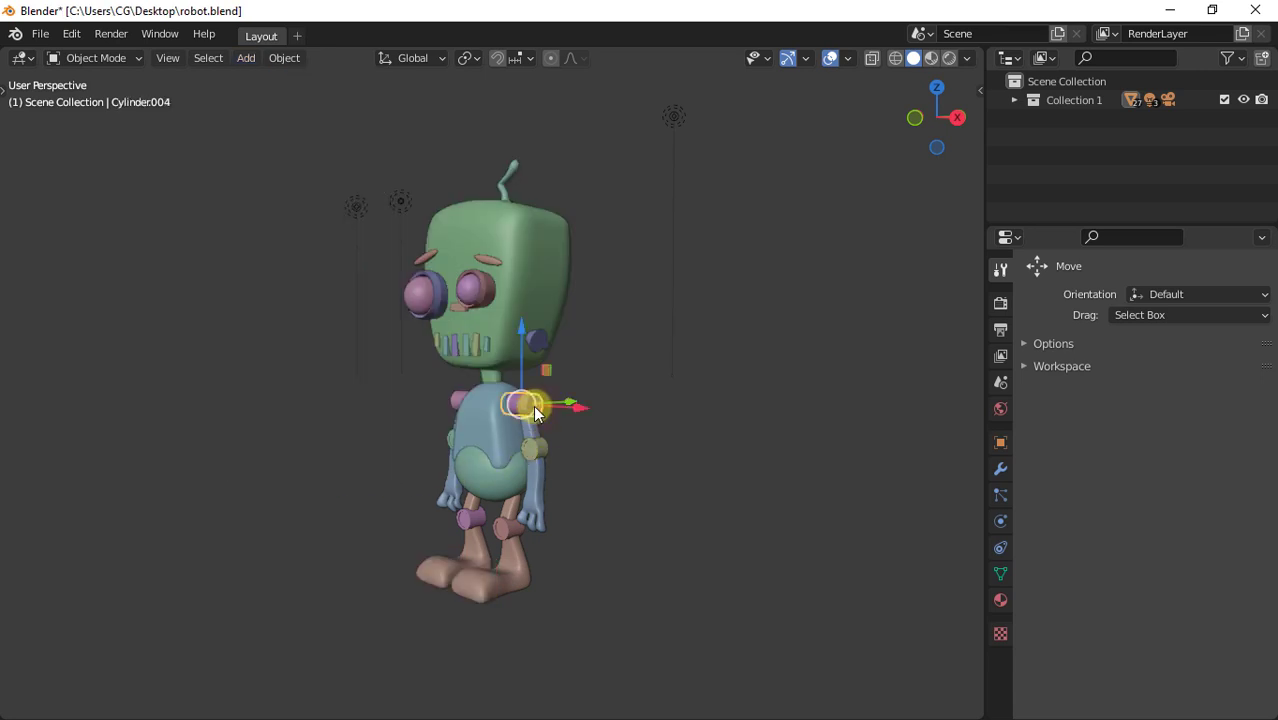
key("KP_Decimal")
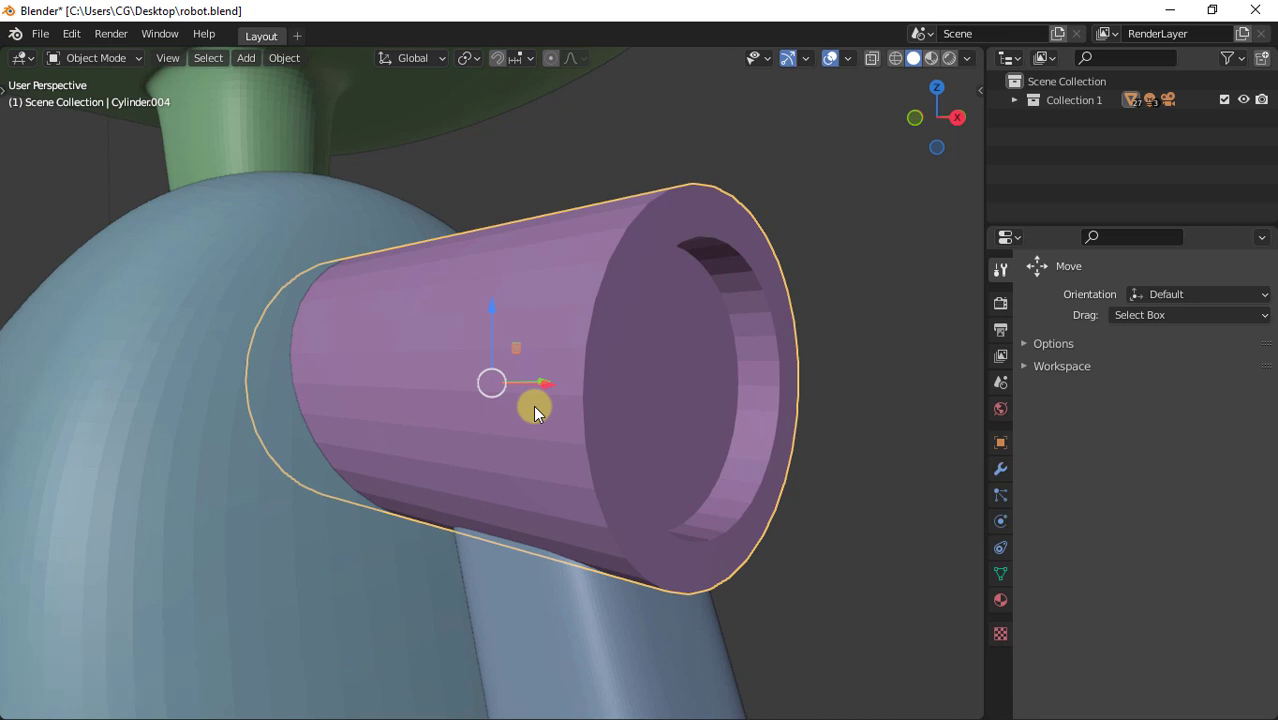
scroll(533, 408, "down", 5)
middle_click_drag(533, 408, 485, 451)
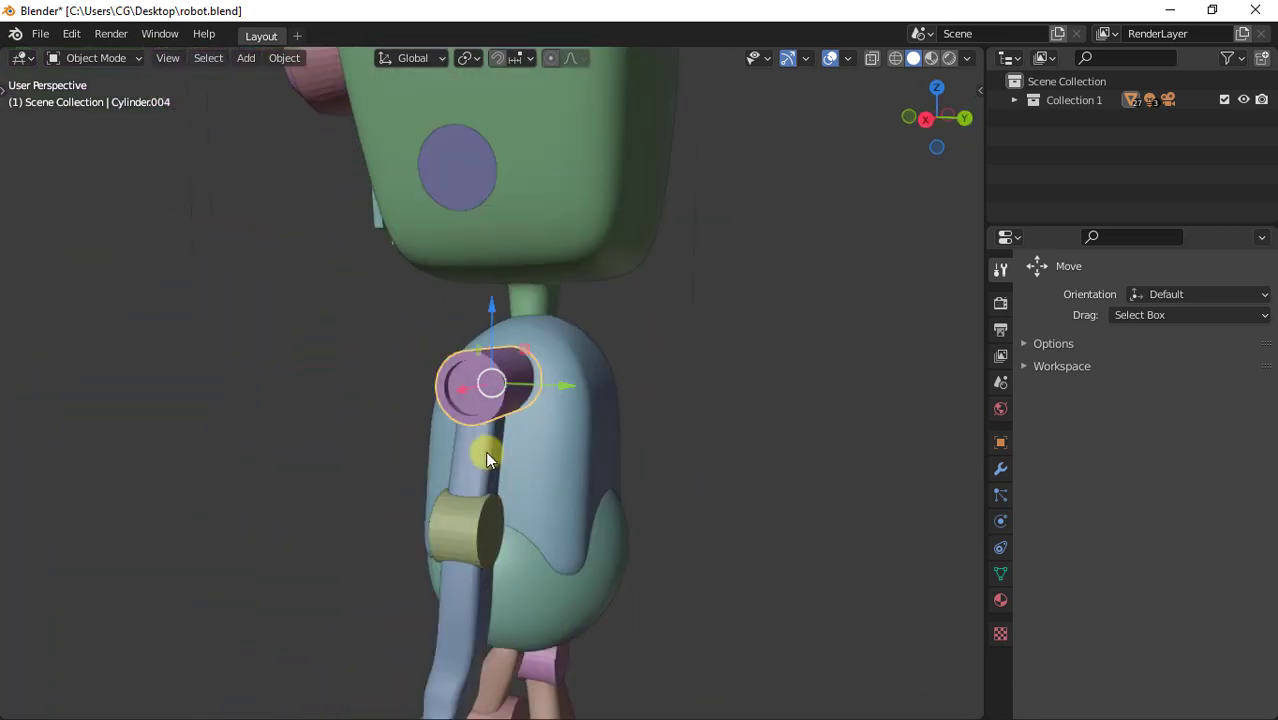
key("q")
mouse_move(300, 334)
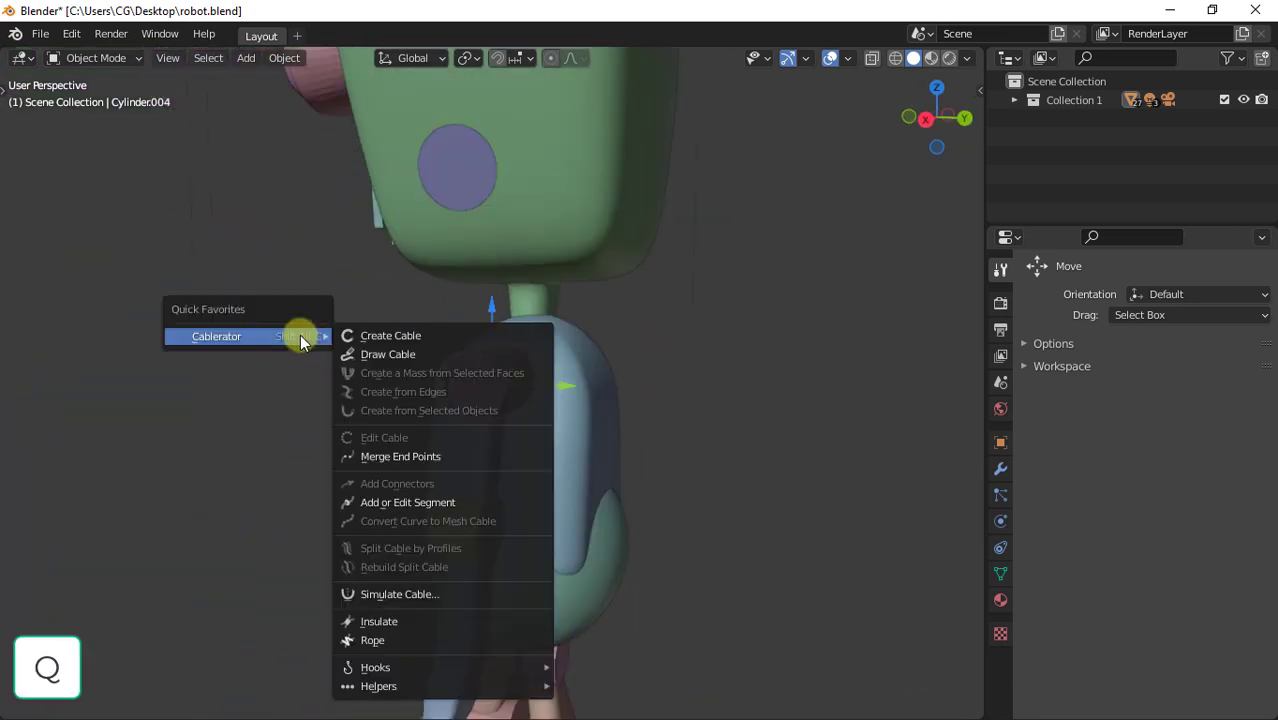
left_click(399, 328)
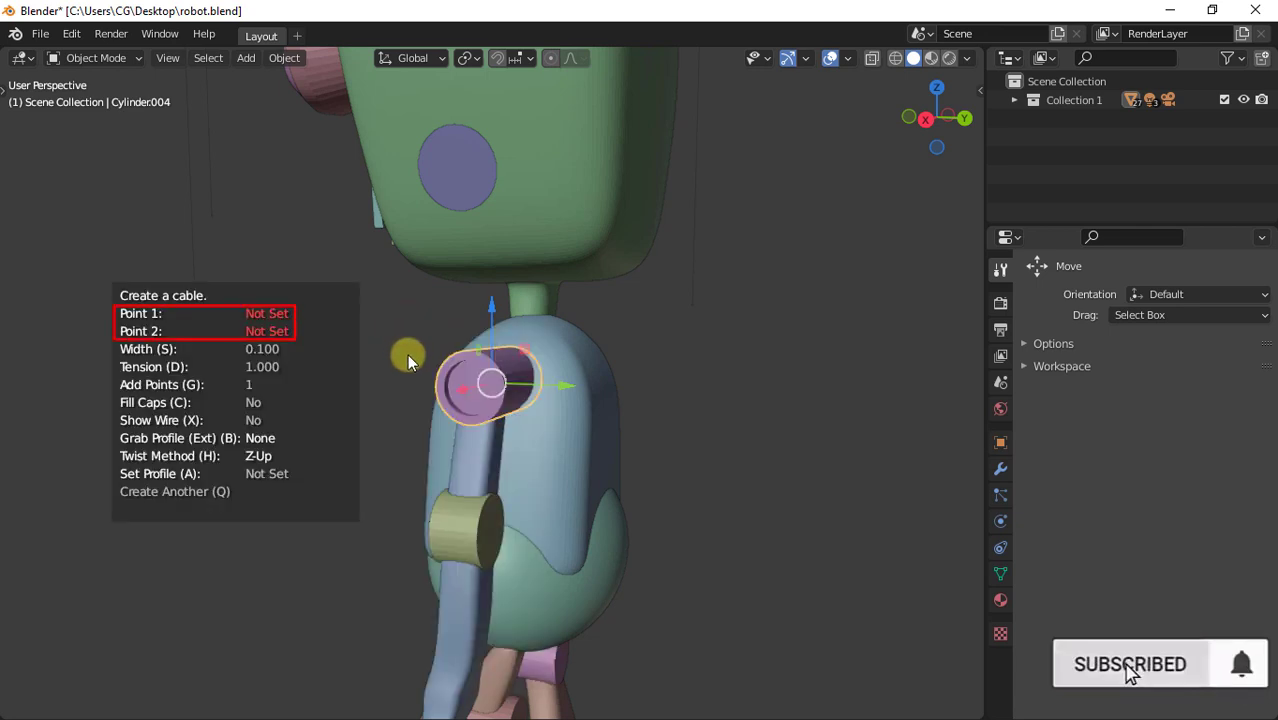
left_click(475, 388)
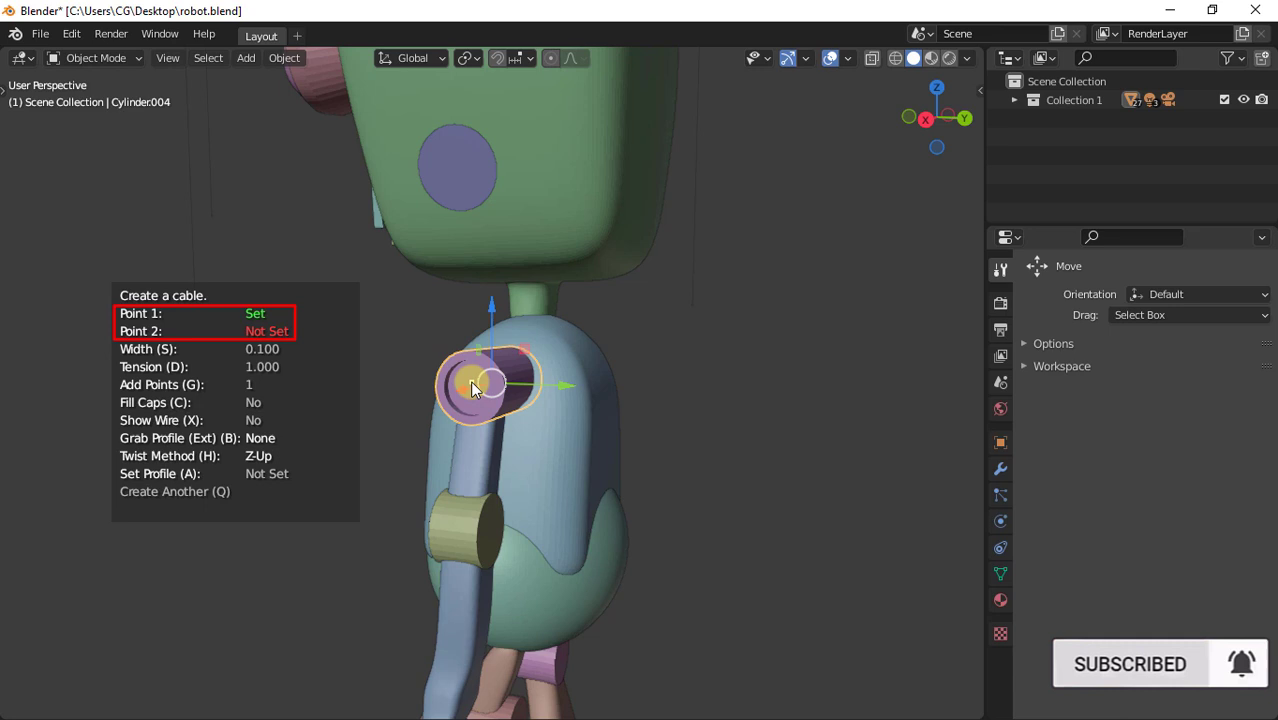
left_click(497, 536)
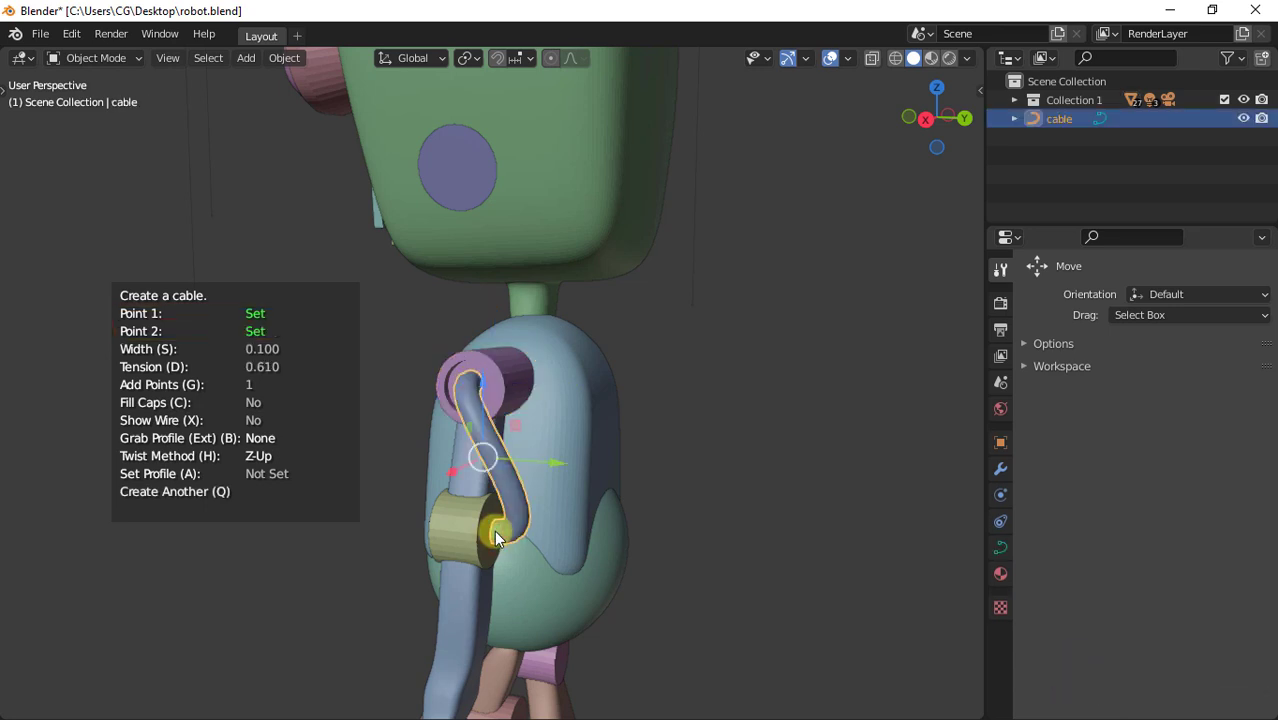
Set the new arm cable's width to 0.078, its tension to 0.593 and its external profile to tripple.
mouse_move(572, 502)
middle_mouse_down()
mouse_move(472, 515)
mouse_move(449, 498)
mouse_move(583, 502)
middle_mouse_up()
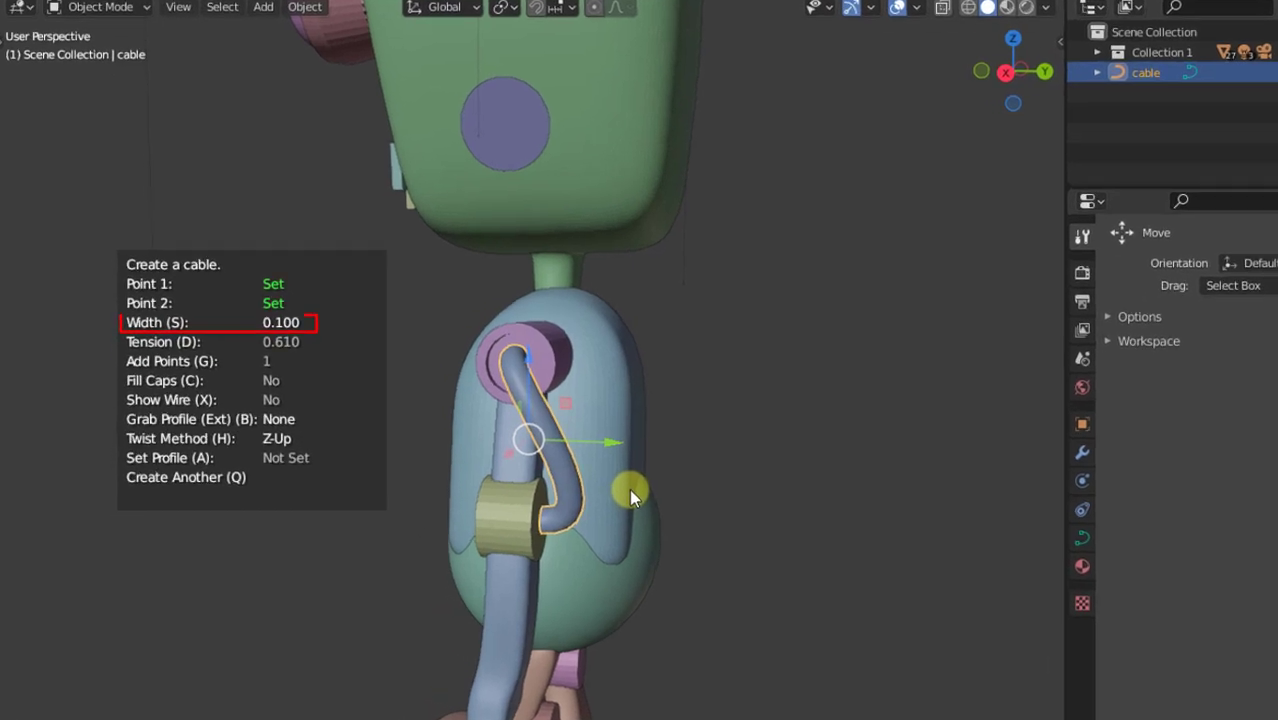
key("s")
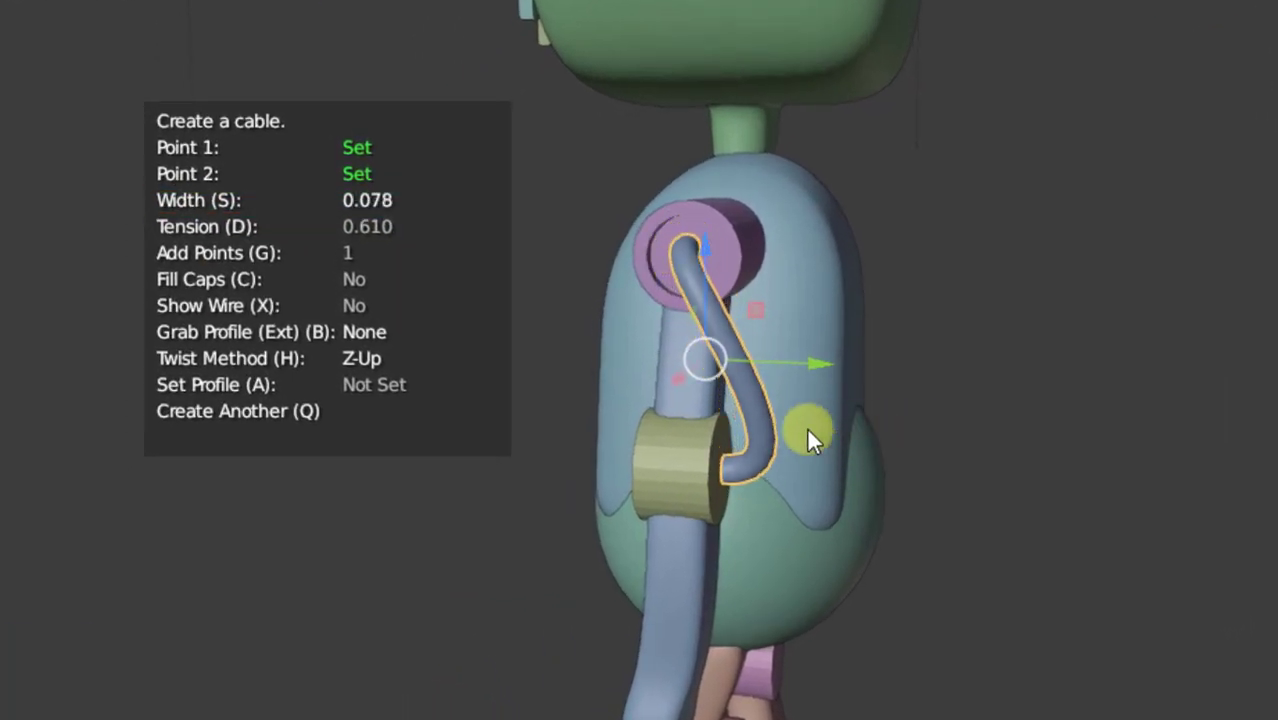
key("d")
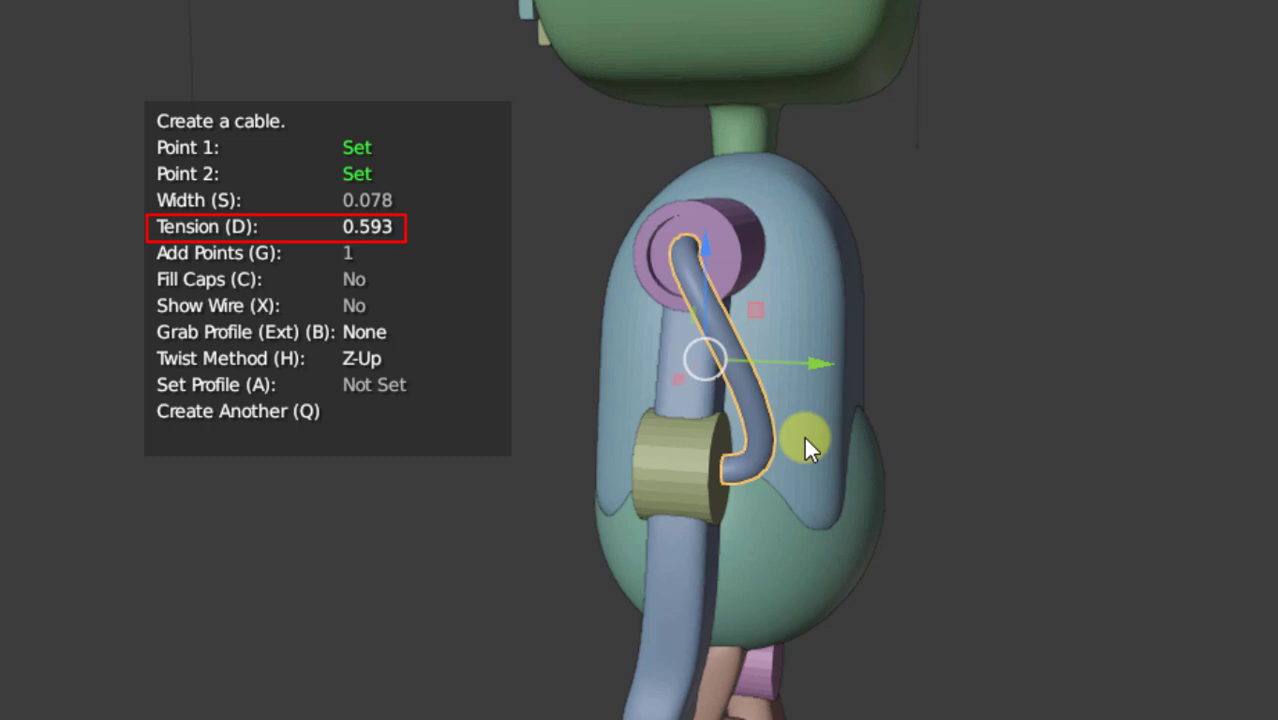
left_click(806, 438)
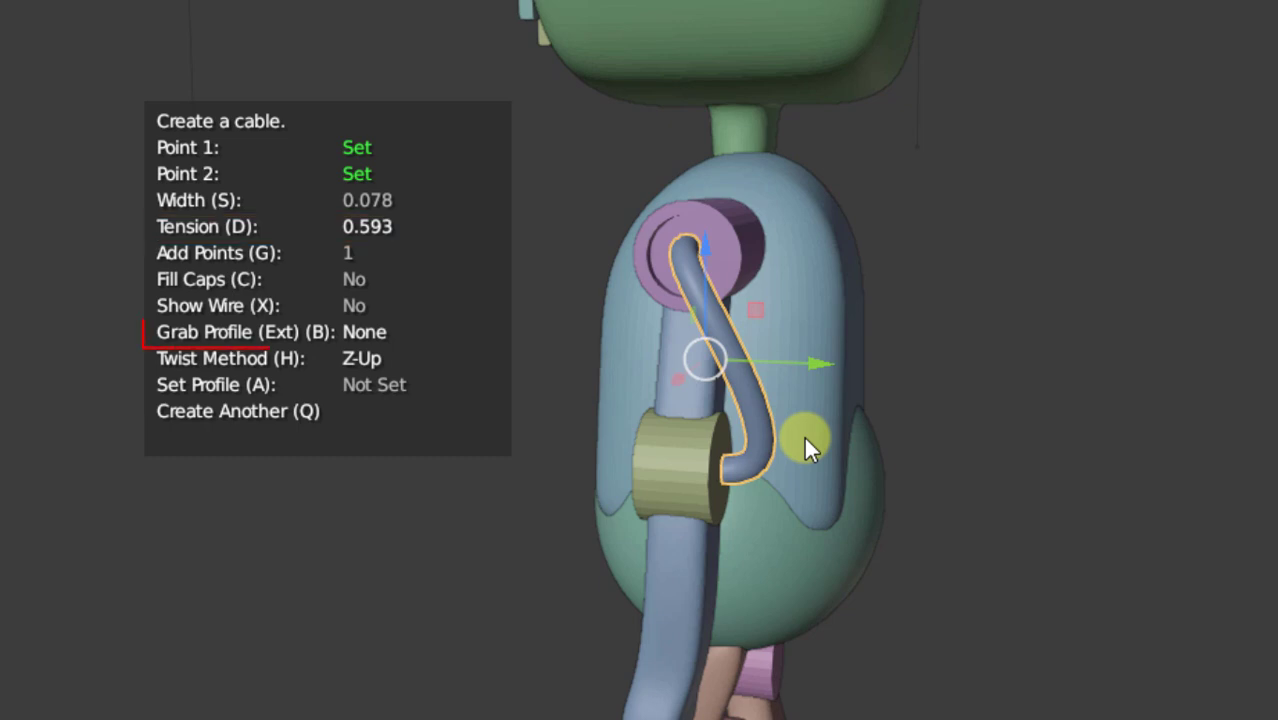
key("b")
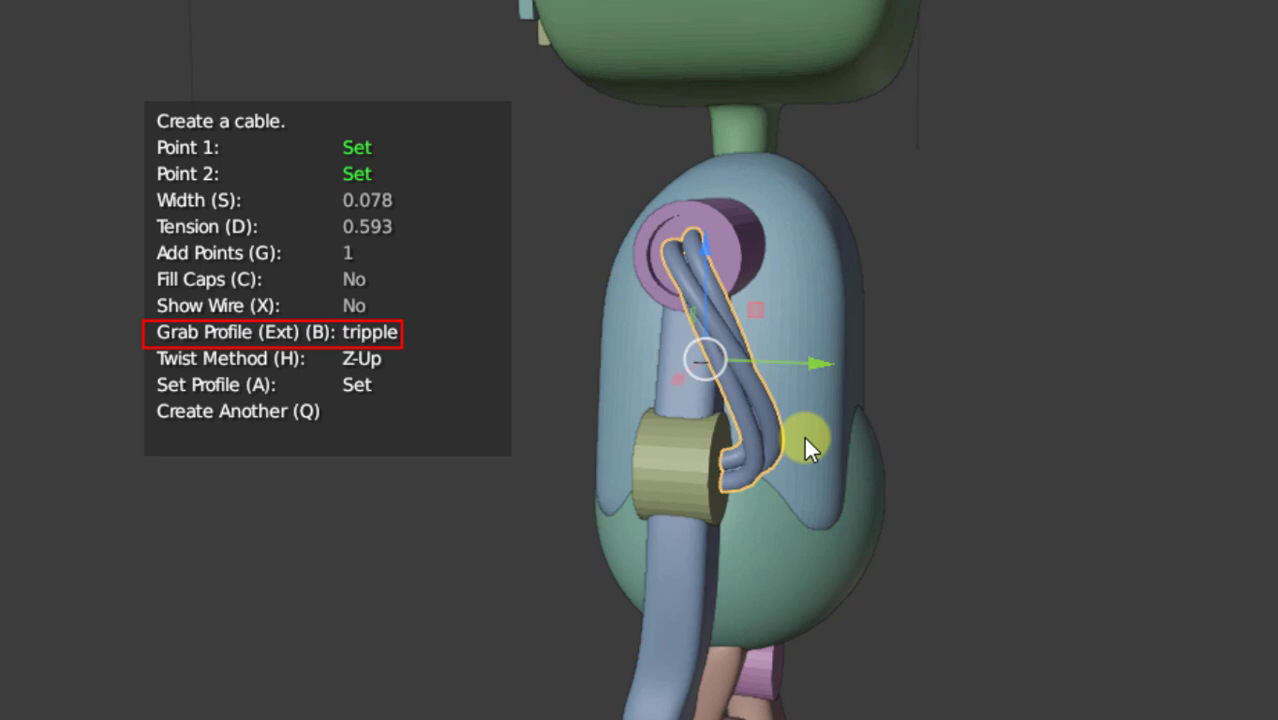
Create another cable with the same profile on the robot's other arm, from the shoulder cylinder to the green elbow cylinder.
middle_click_drag(918, 306, 954, 329)
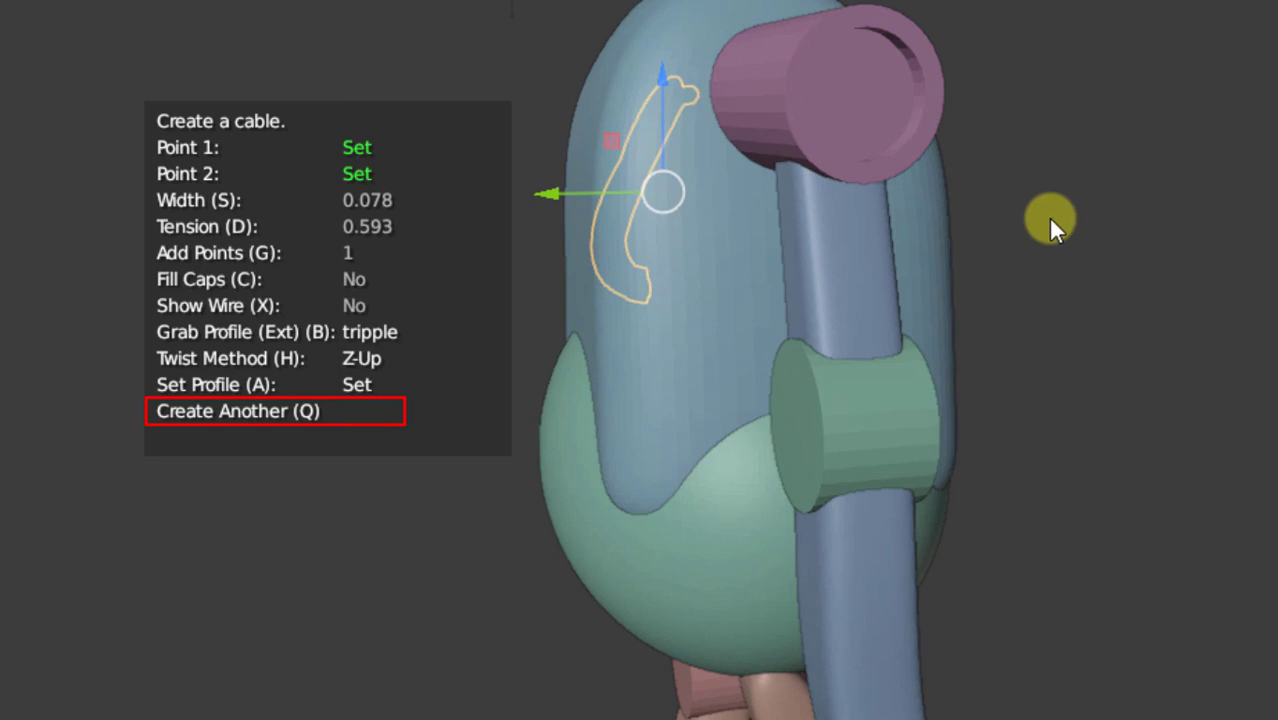
key("q")
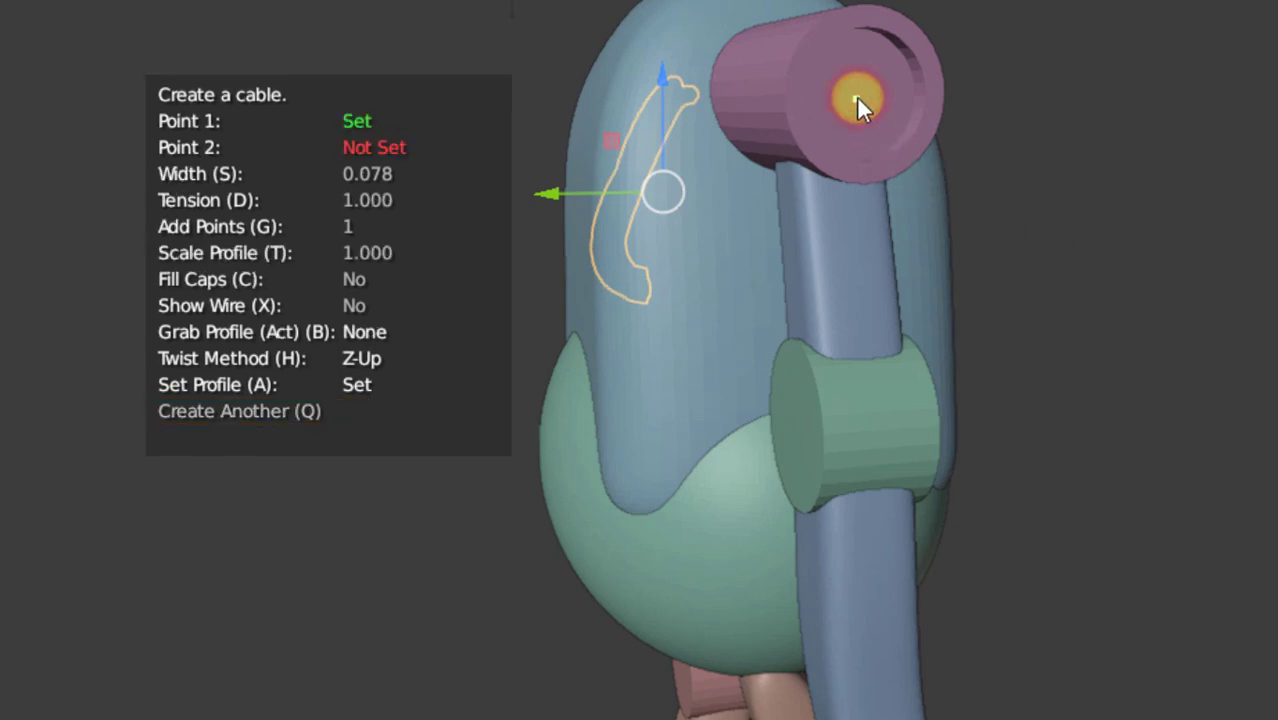
left_click(790, 437)
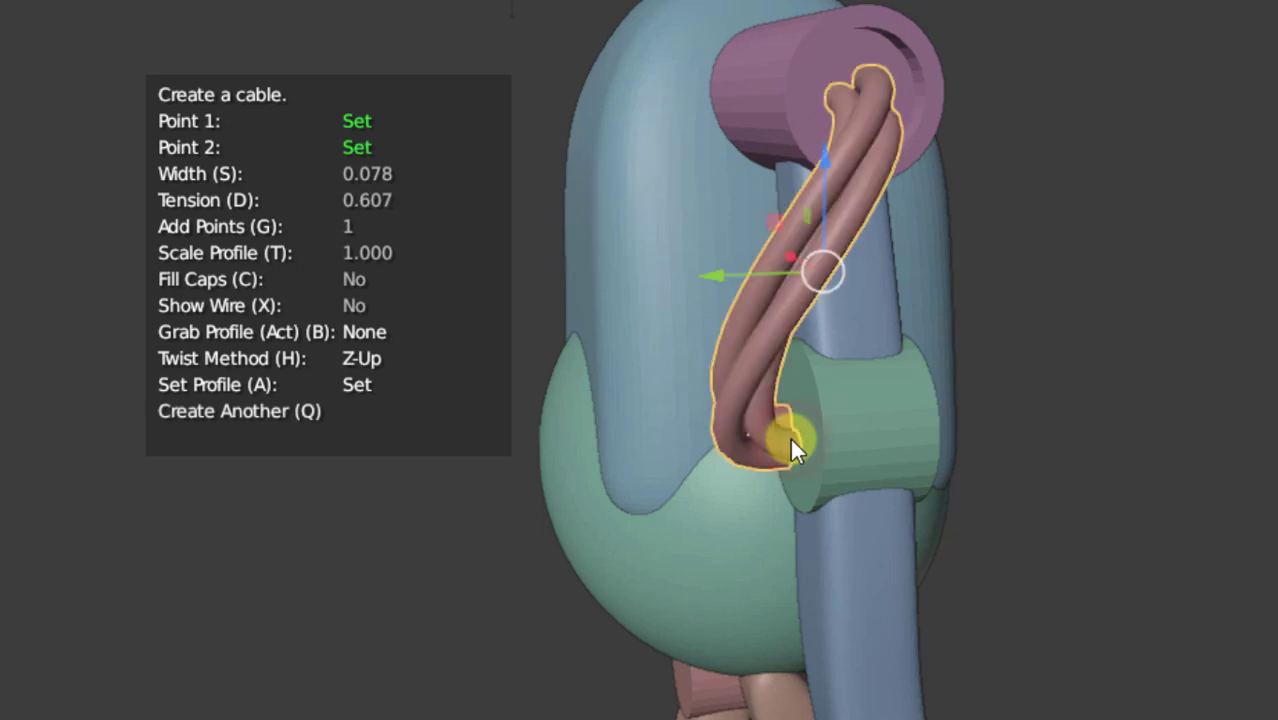
key("x")
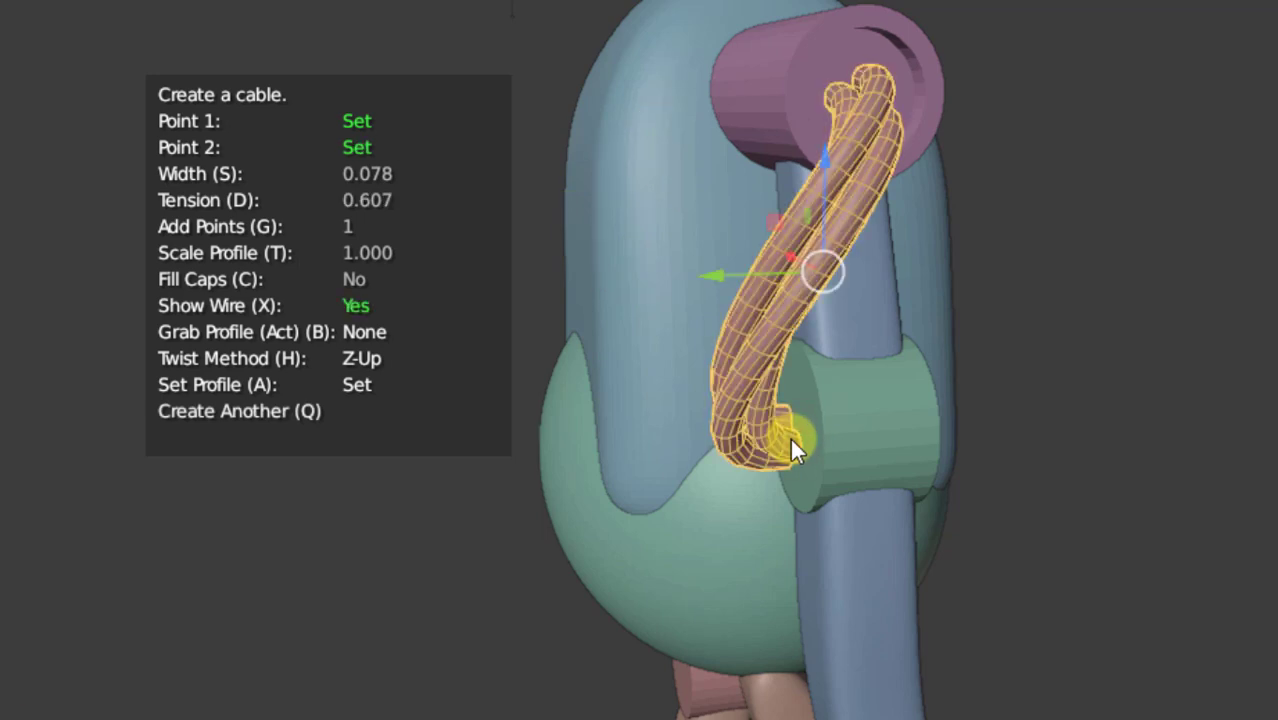
key("x")
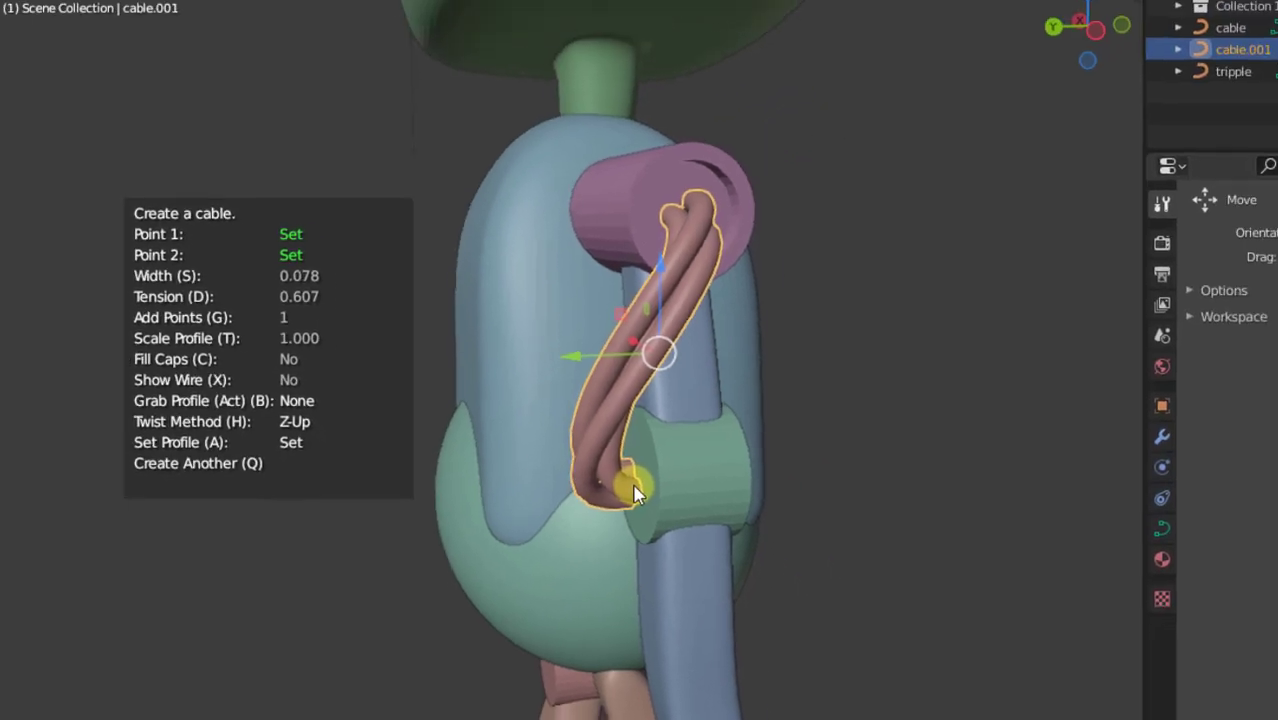
scroll(790, 438, "down", 5)
scroll(564, 507, "down", 2)
middle_click_drag(699, 293, 578, 325)
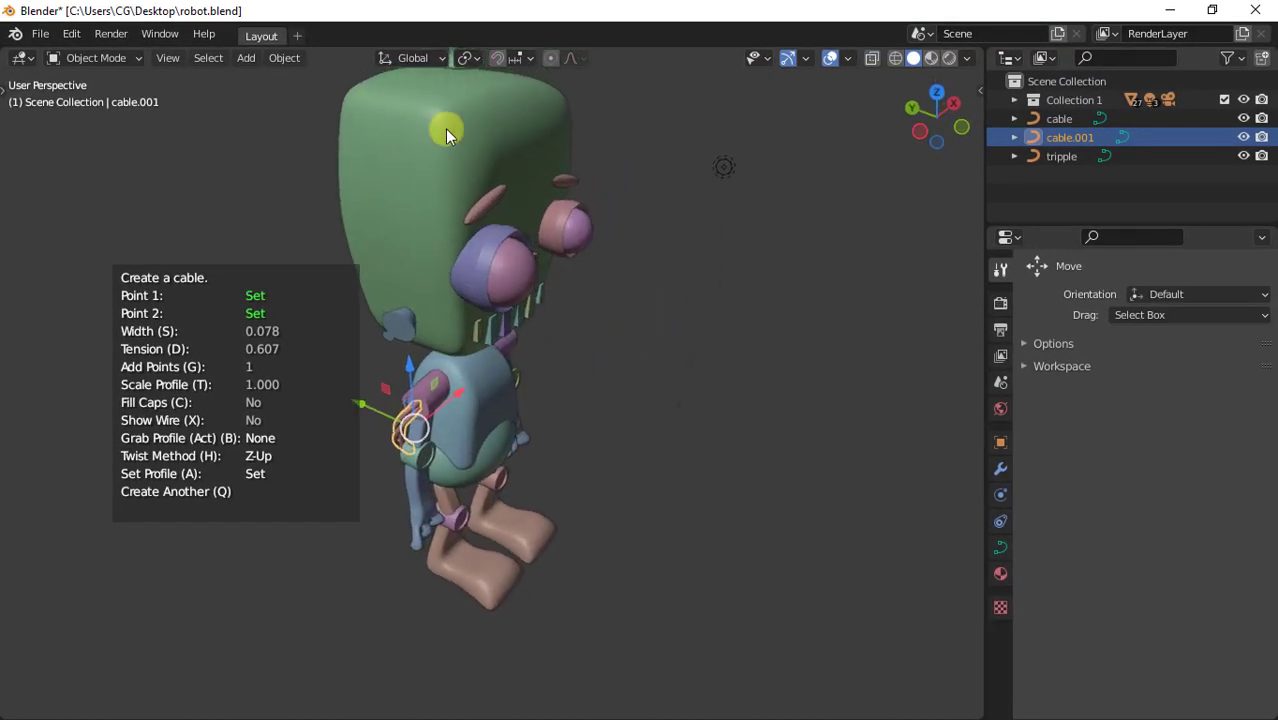
left_click(472, 111)
Draw a curvy freehand cable with Draw Cable over the top surface of the robot's head, winding around the antenna.
left_click(458, 126)
key("KP_Decimal")
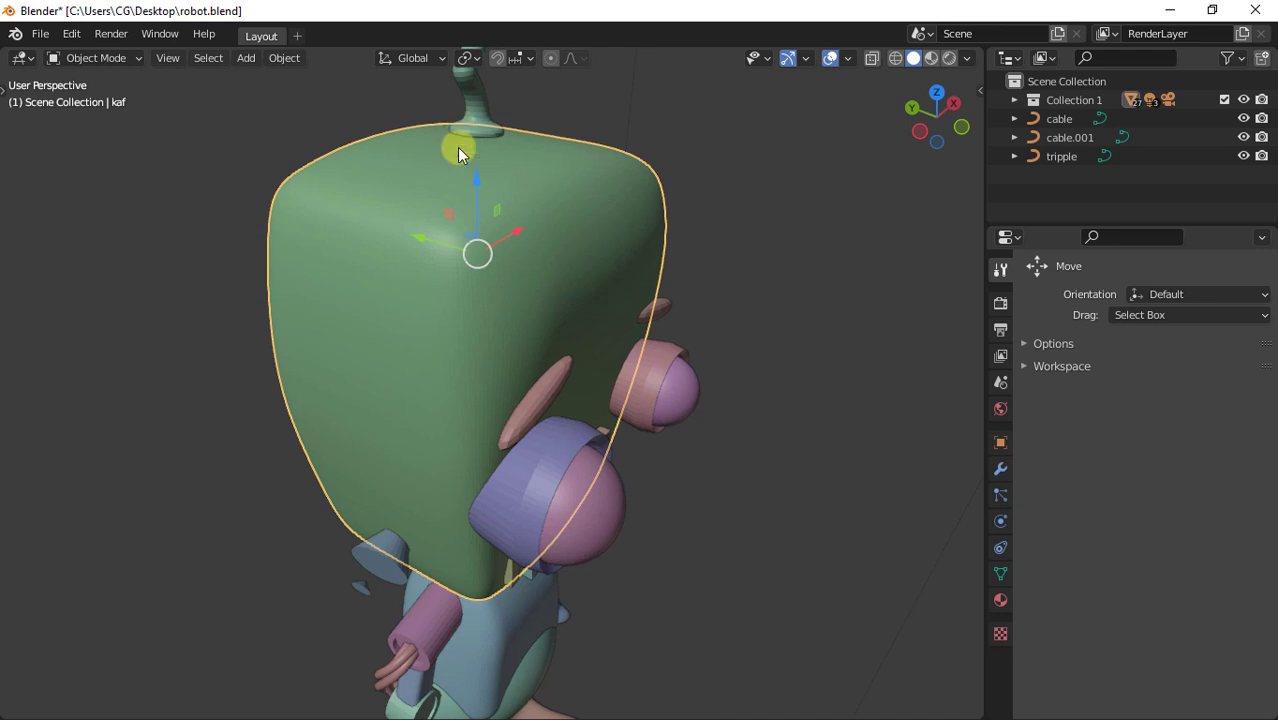
middle_click_drag(457, 147, 480, 220)
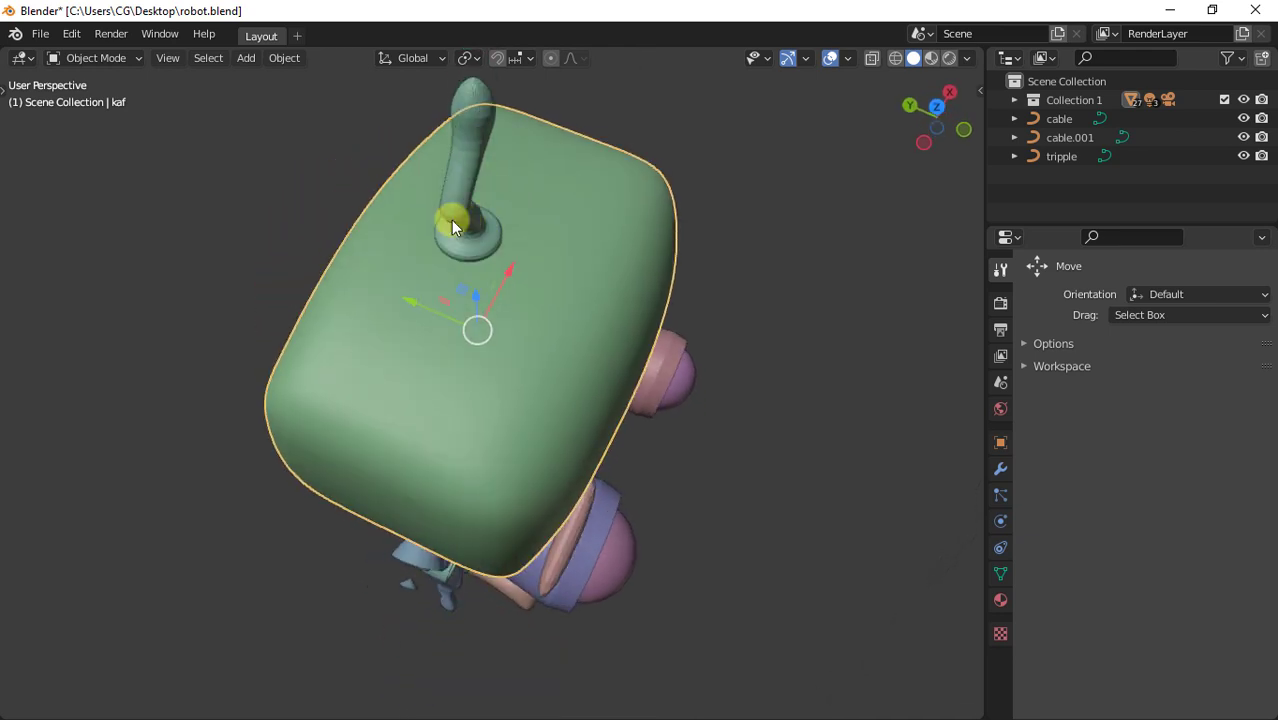
left_click(243, 59)
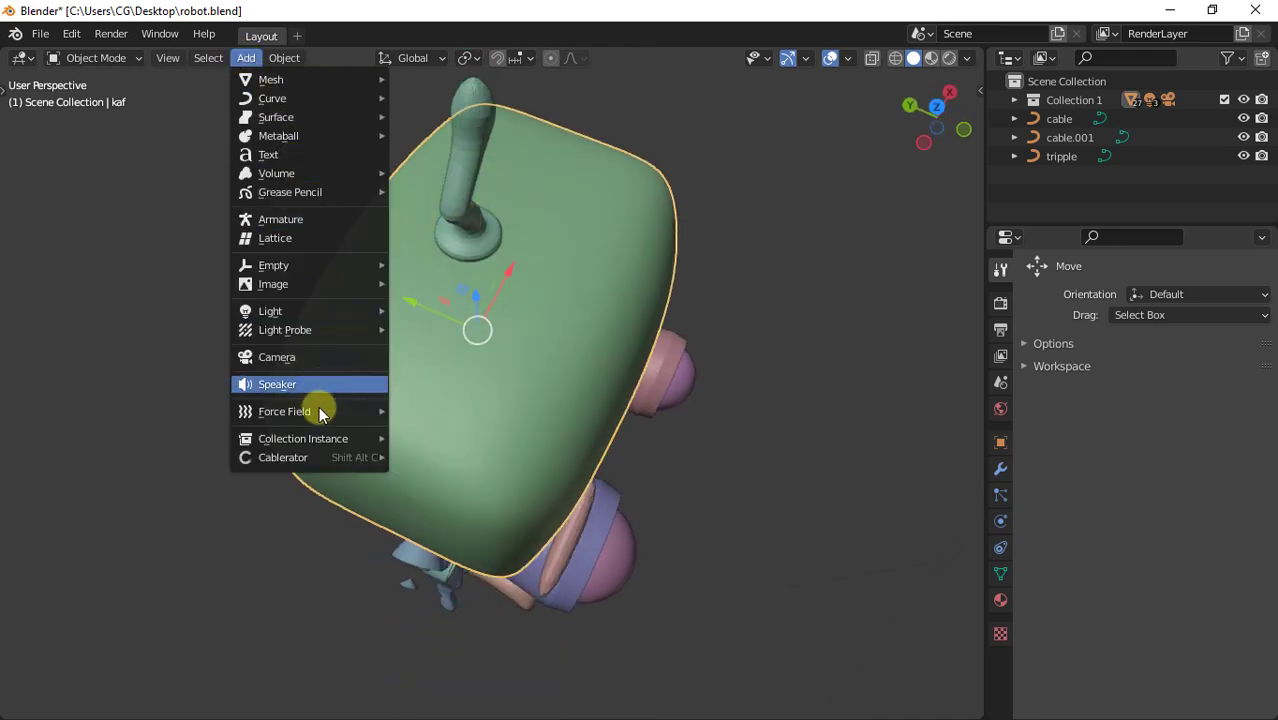
mouse_move(324, 455)
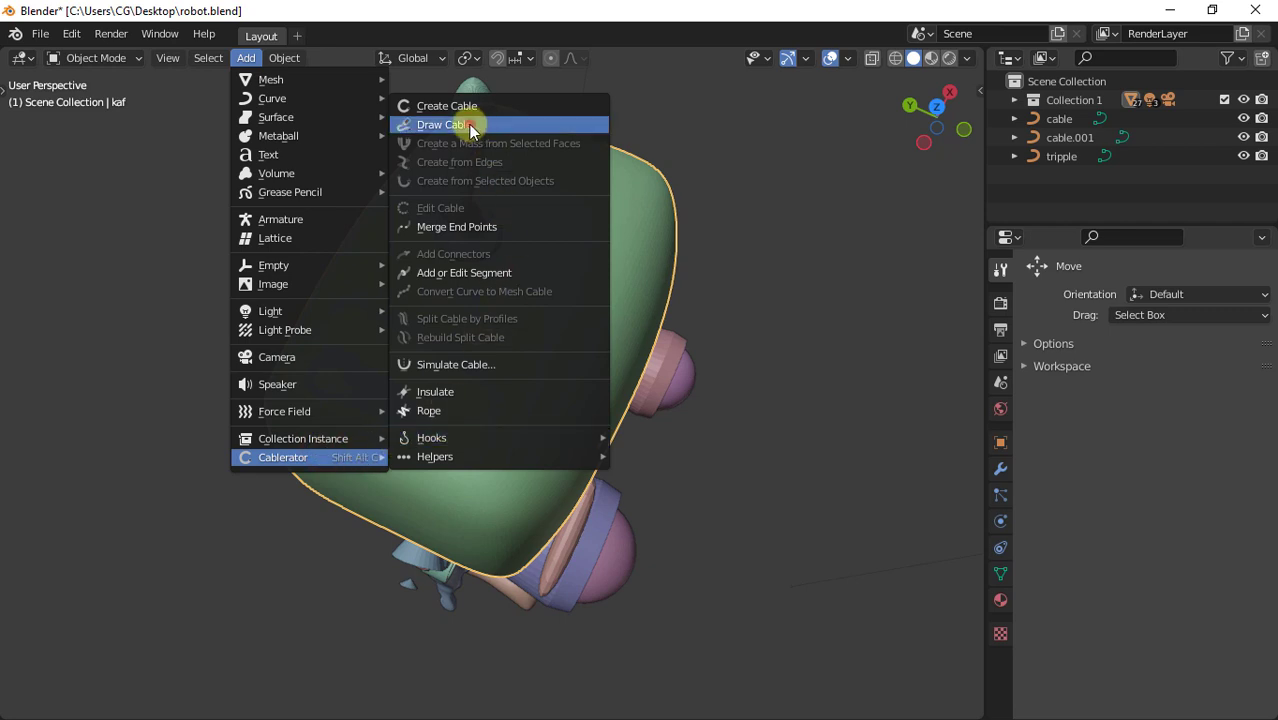
left_click(470, 125)
mouse_move(419, 190)
left_mouse_down()
mouse_move(388, 214)
mouse_move(448, 297)
mouse_move(583, 172)
mouse_move(608, 260)
mouse_move(573, 342)
mouse_move(476, 382)
mouse_move(416, 446)
mouse_move(418, 515)
left_mouse_up()
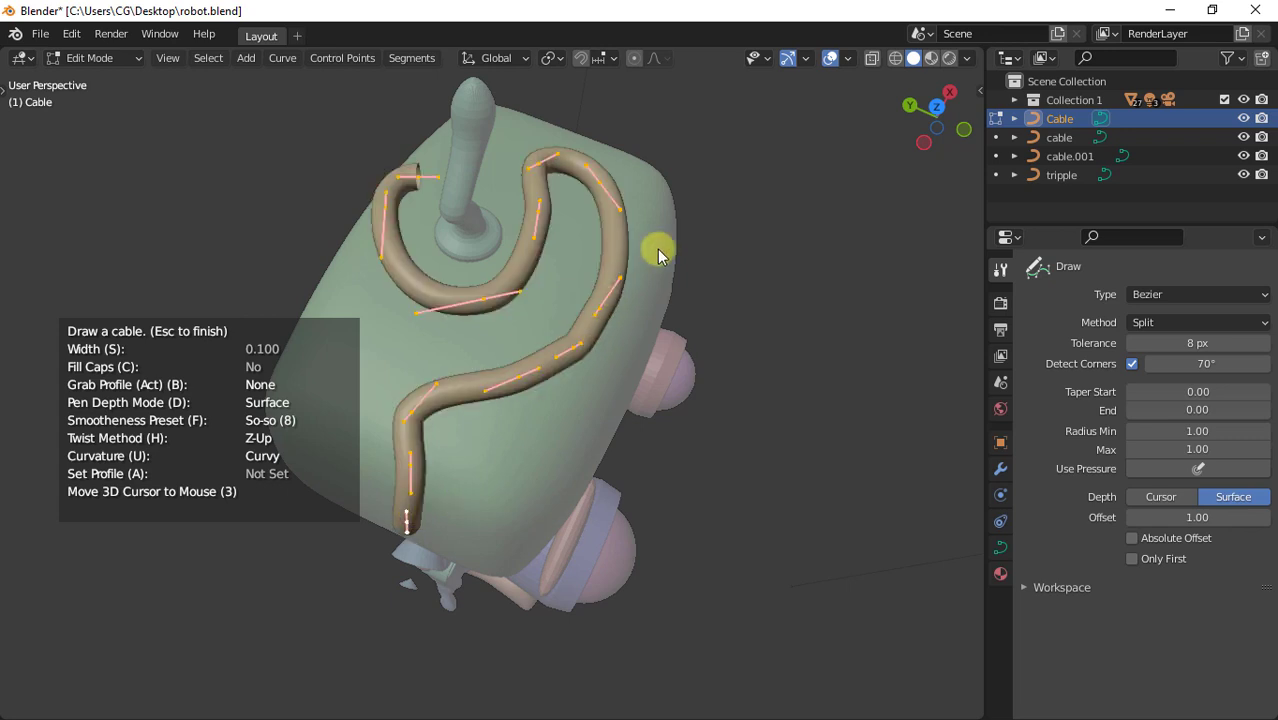
Draw a second cable stroke down the side of the head from near the first stroke's end, and finish drawing.
middle_click_drag(657, 249, 374, 229)
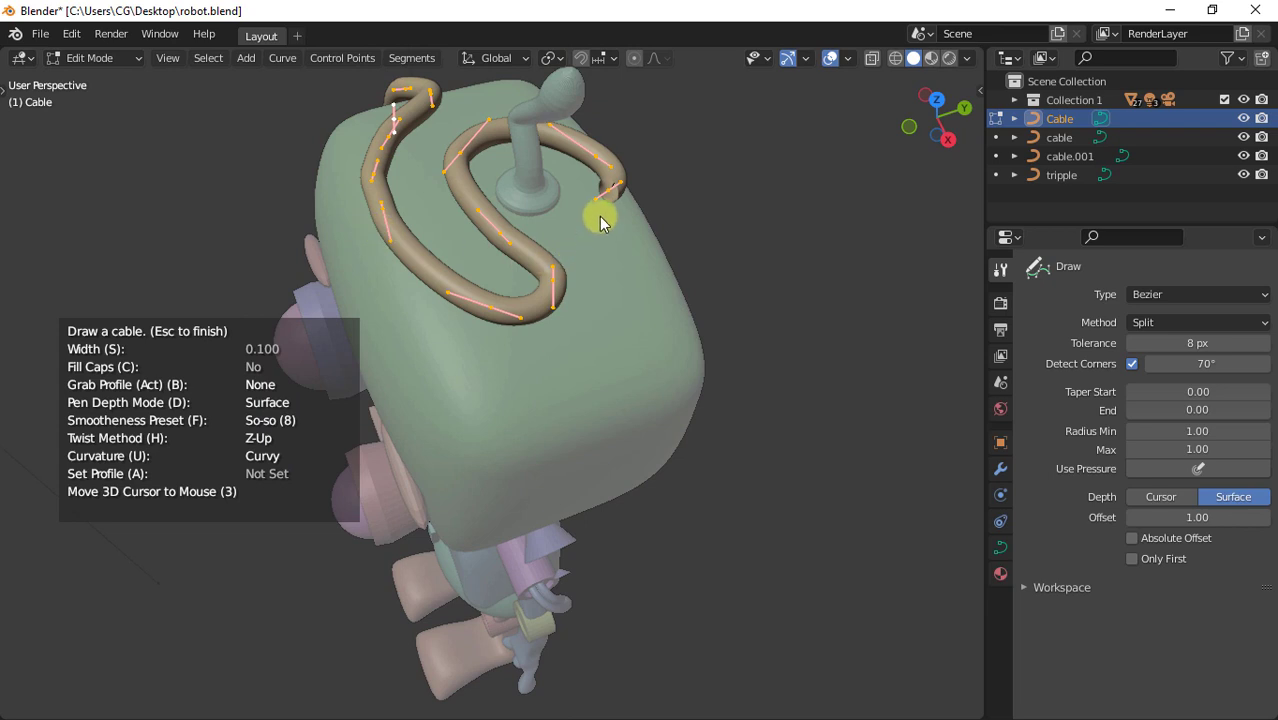
mouse_move(600, 220)
left_mouse_down()
mouse_move(640, 410)
mouse_move(540, 468)
mouse_move(603, 499)
left_mouse_up()
key("Escape")
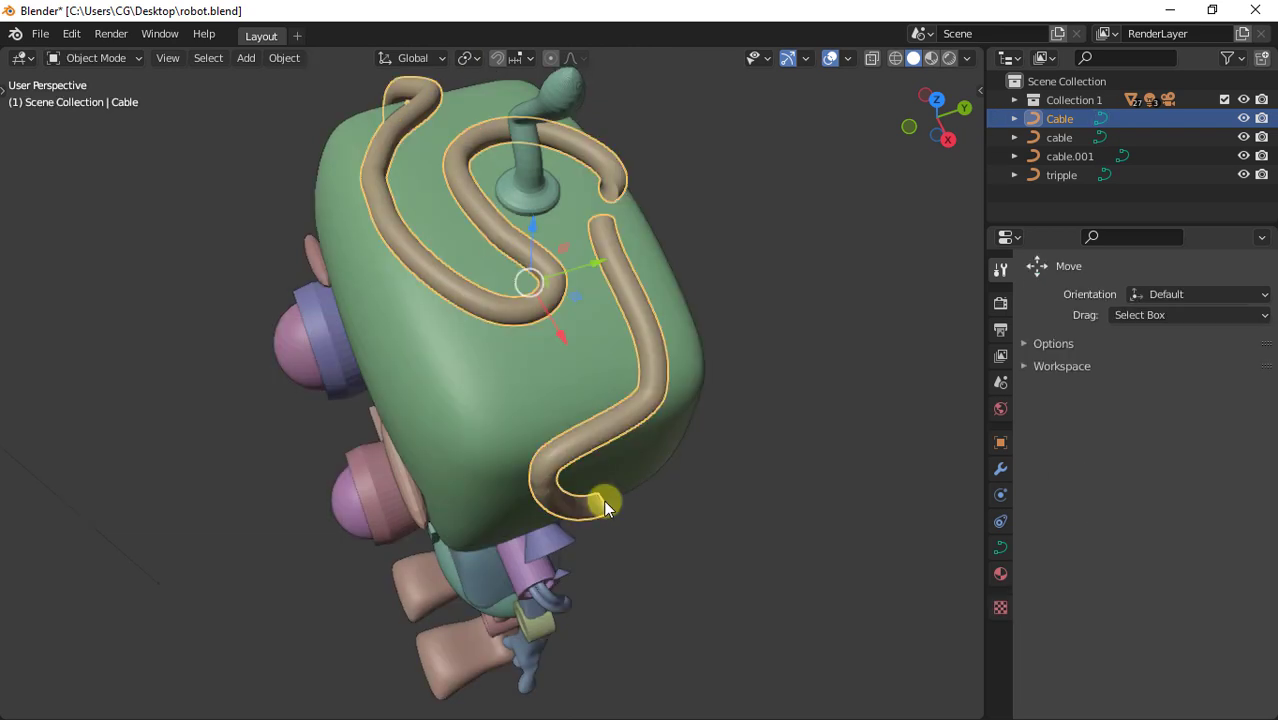
Merge the facing end points of the two cable strokes on the robot's head, and return to Object Mode.
left_click(733, 361)
middle_click_drag(693, 442, 614, 389)
left_click(559, 232)
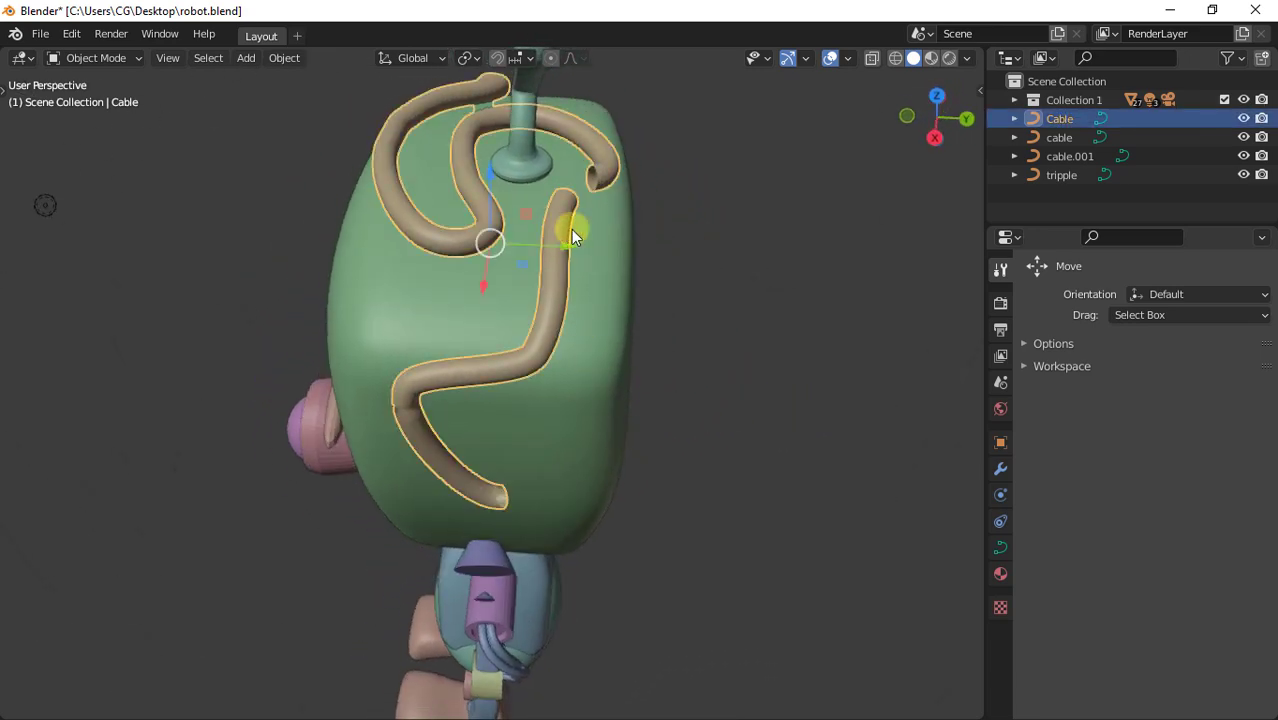
key("q")
mouse_move(714, 205)
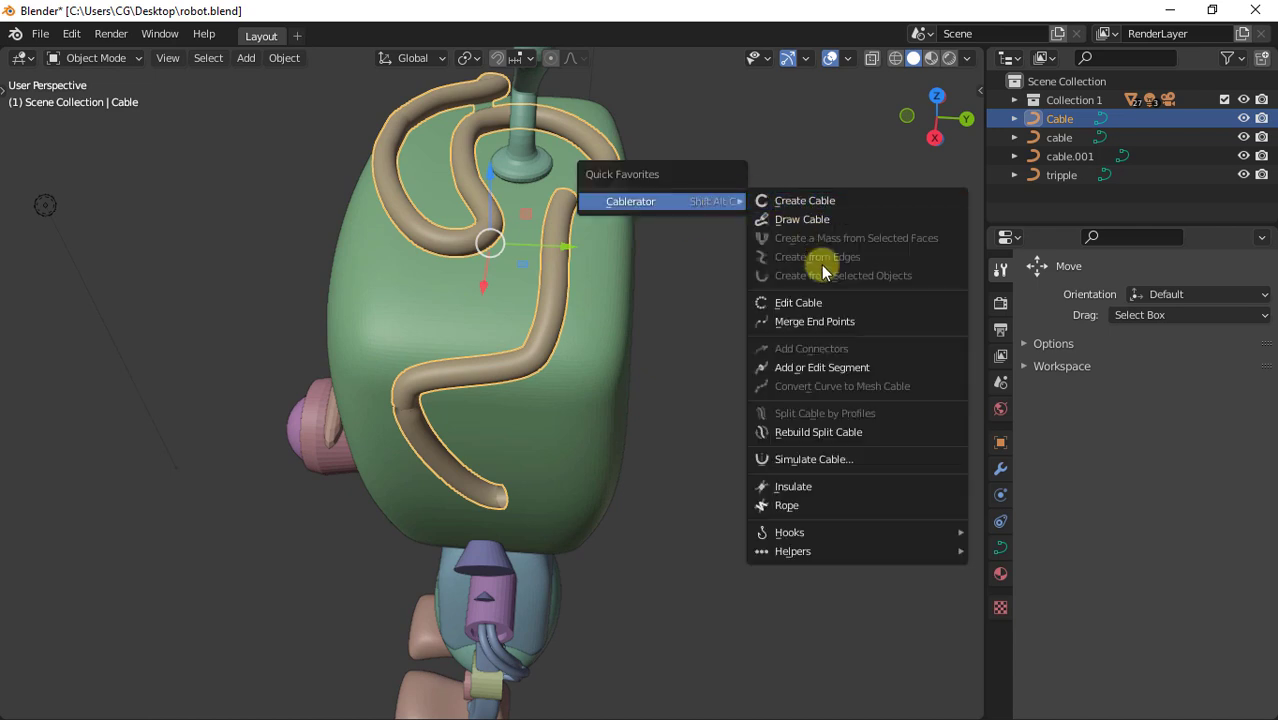
left_click(815, 321)
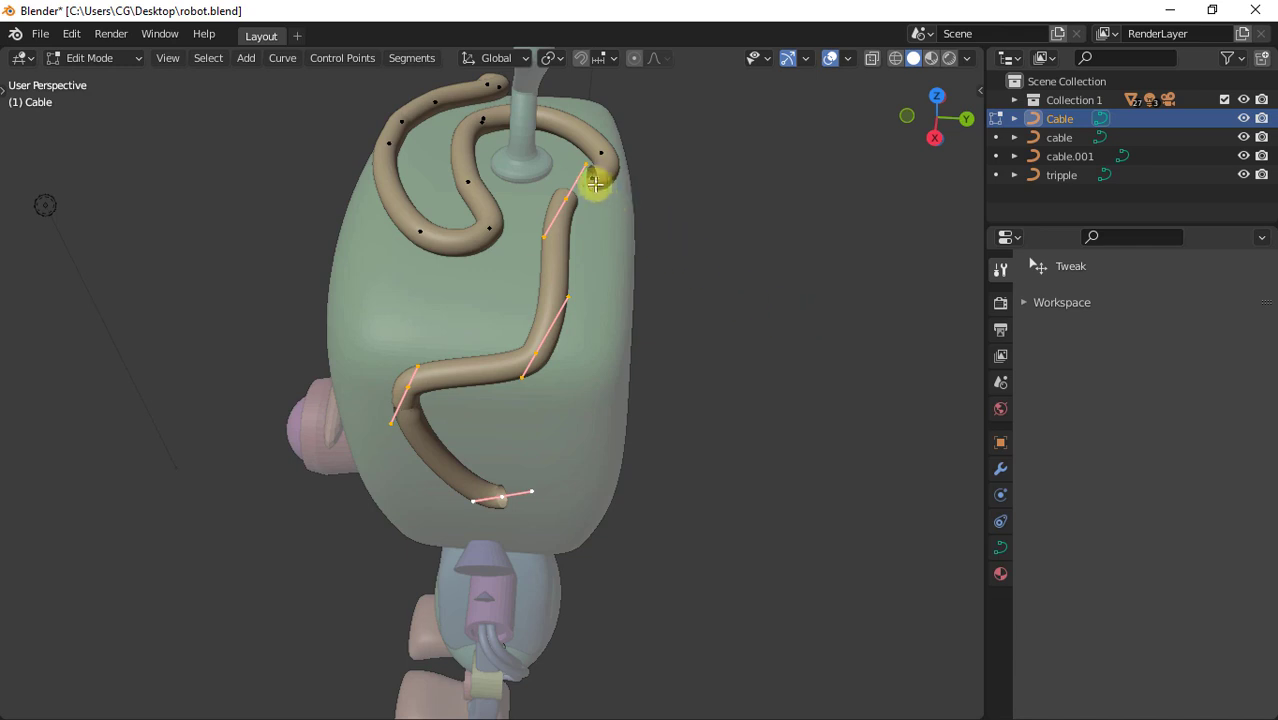
left_click(592, 177)
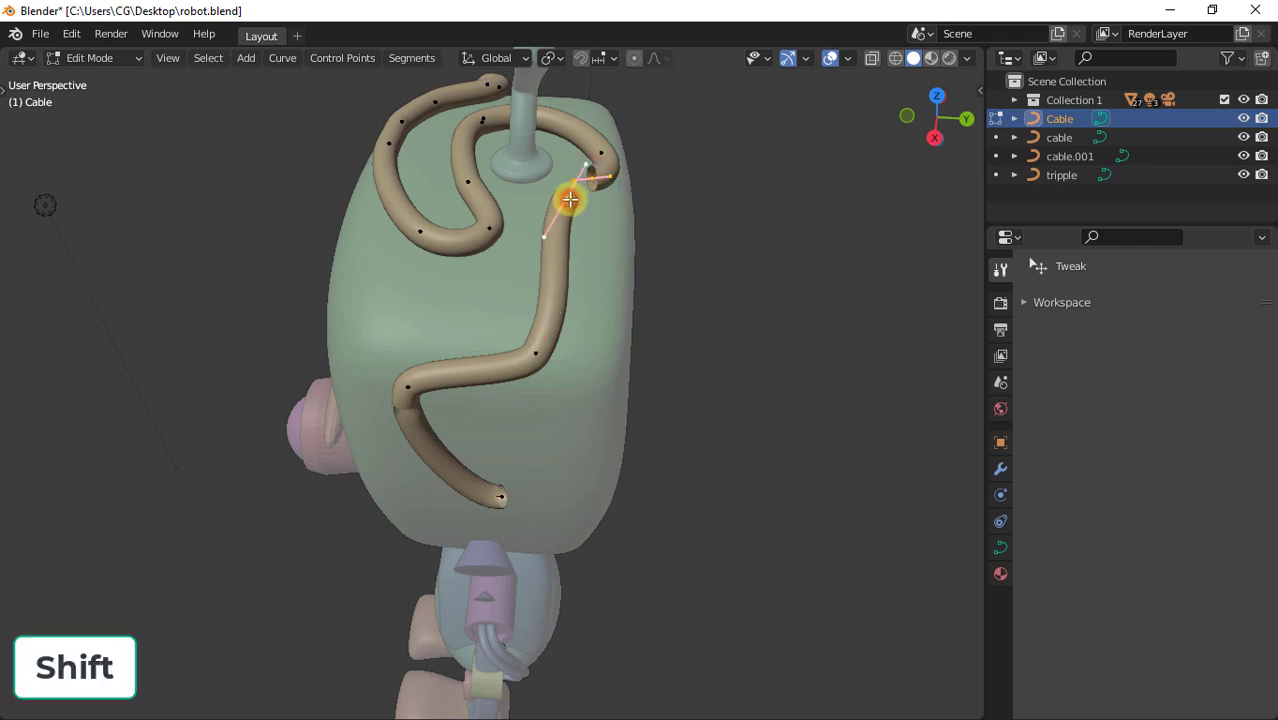
left_click(570, 199, "shift")
key("q")
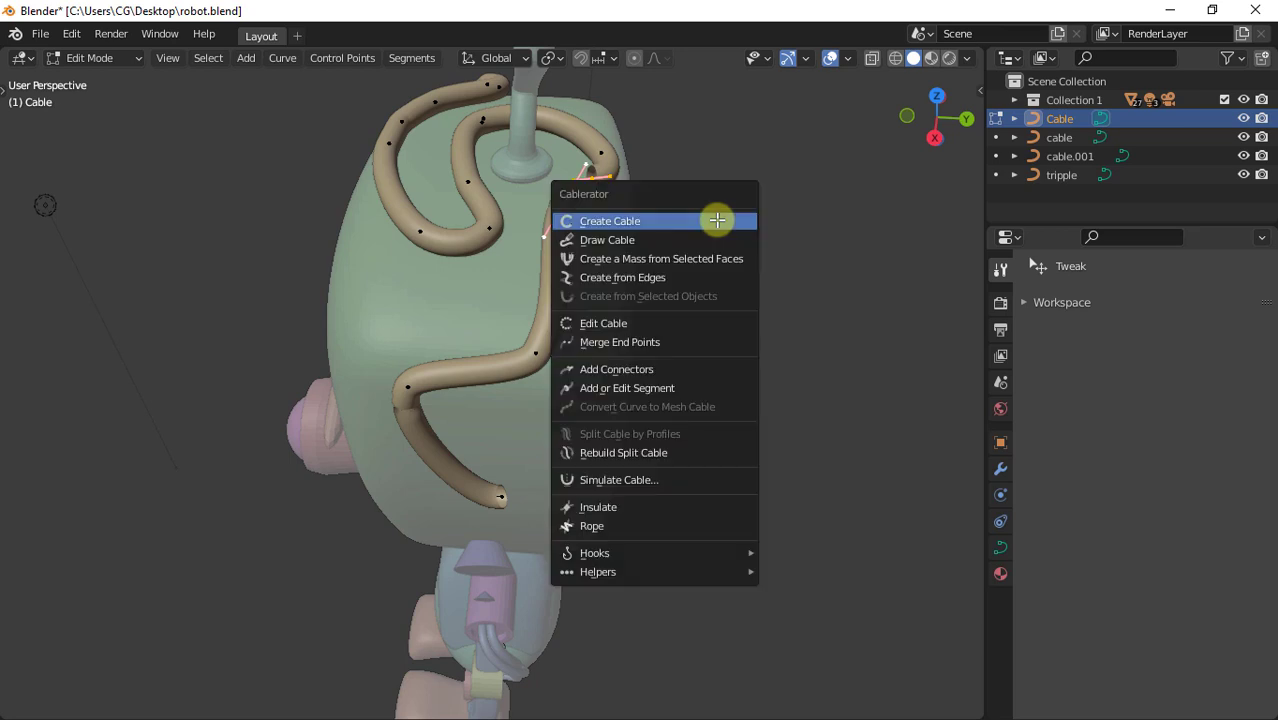
left_click(658, 344)
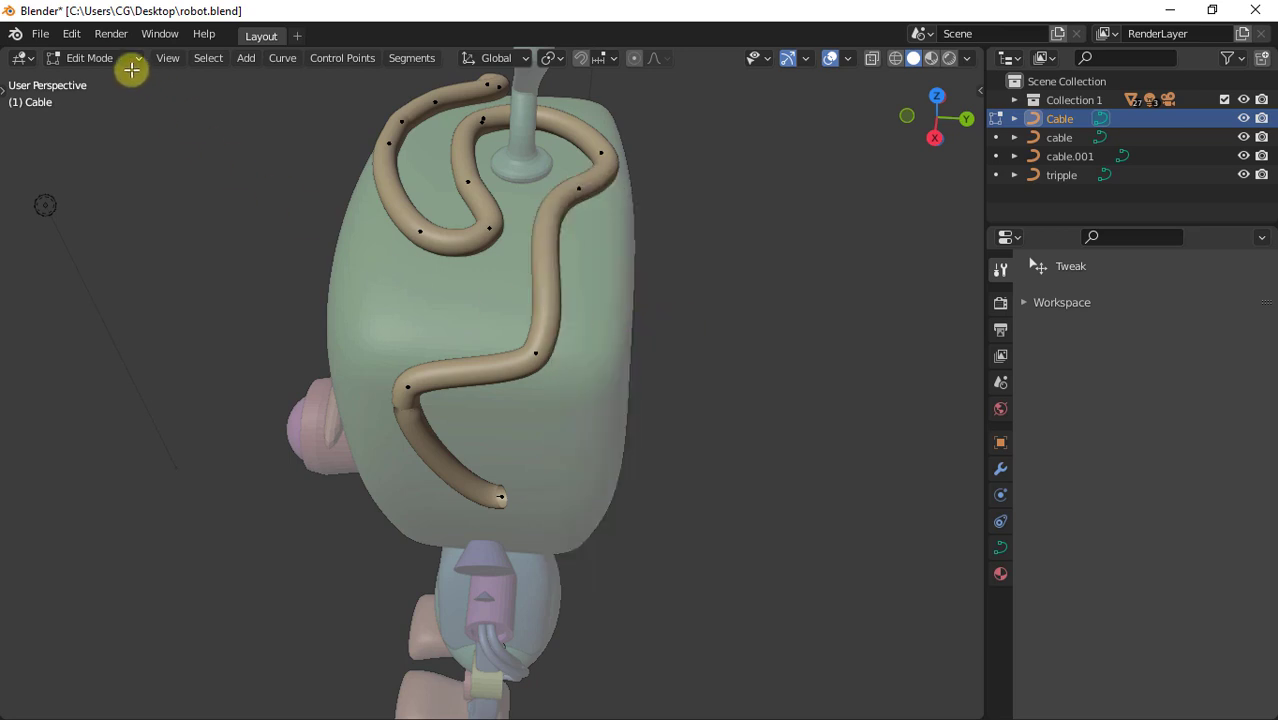
left_click(128, 62)
left_click(127, 80)
Insulate the triple arm cable with two lines drawn across it, one below the shoulder cylinder and one above the elbow cylinder.
middle_click_drag(721, 283, 743, 240)
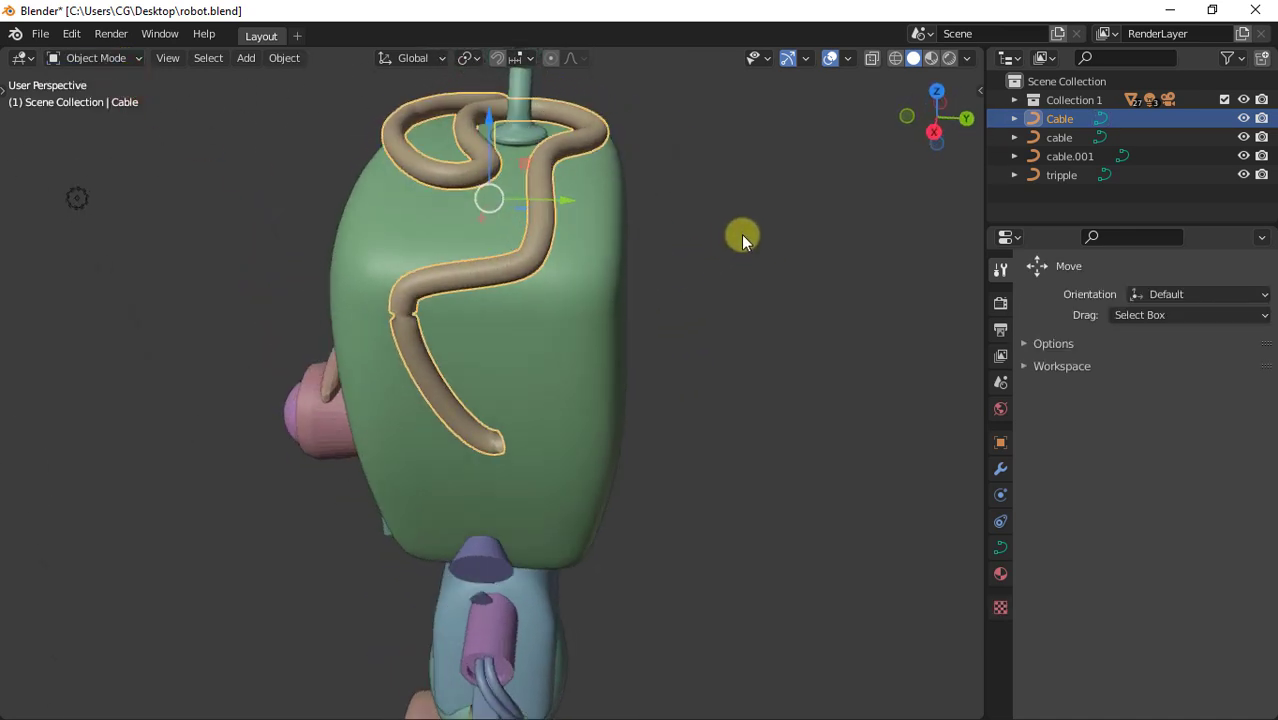
middle_click_drag(663, 540, 655, 171, "shift")
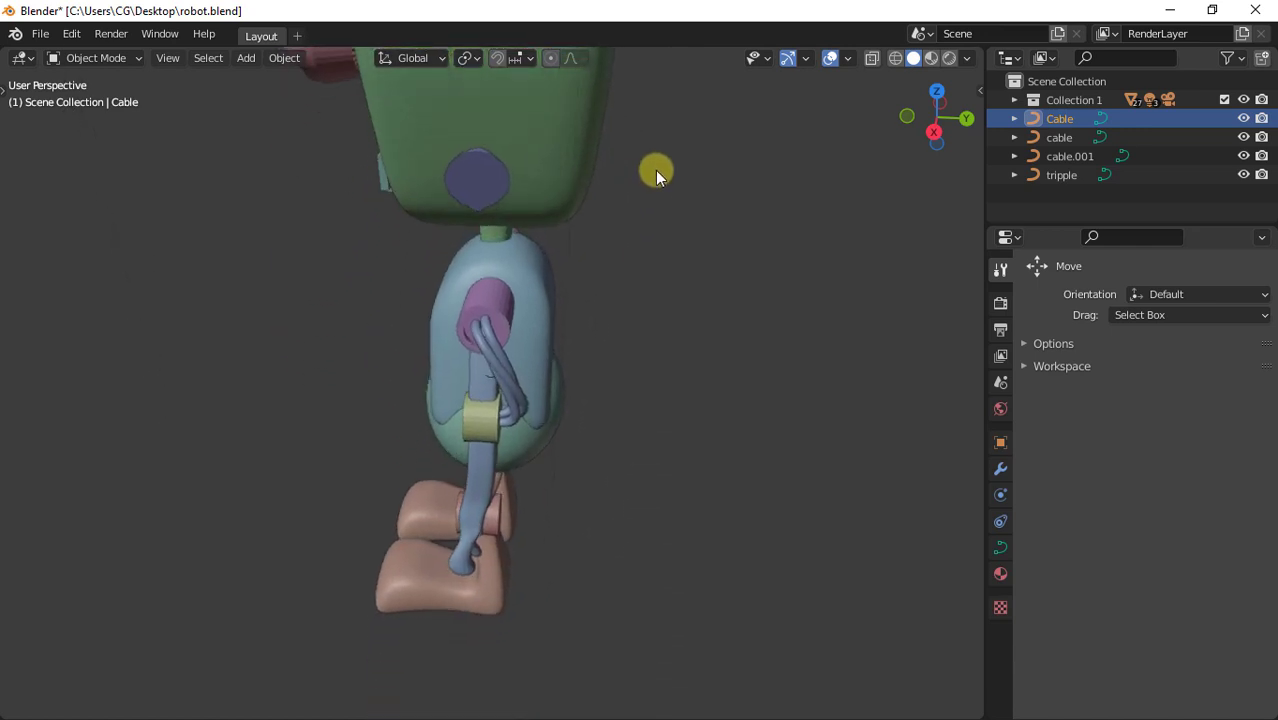
left_click(524, 336)
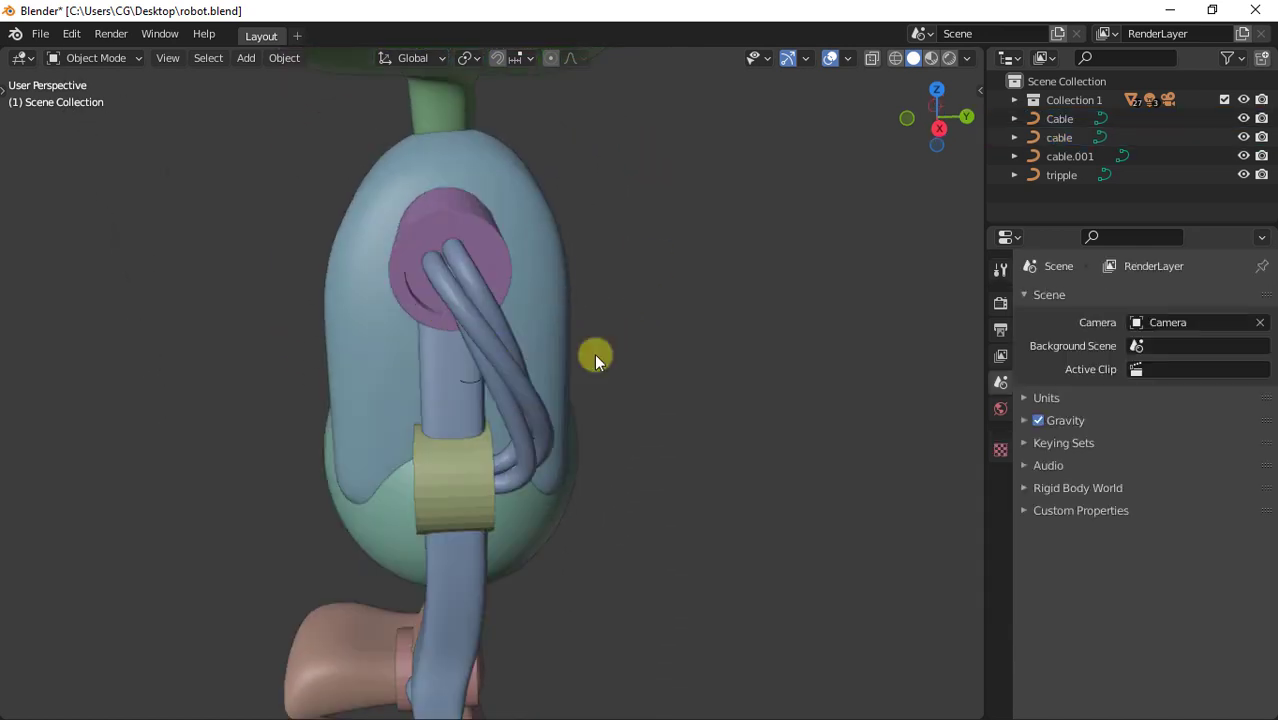
middle_click_drag(595, 354, 735, 327)
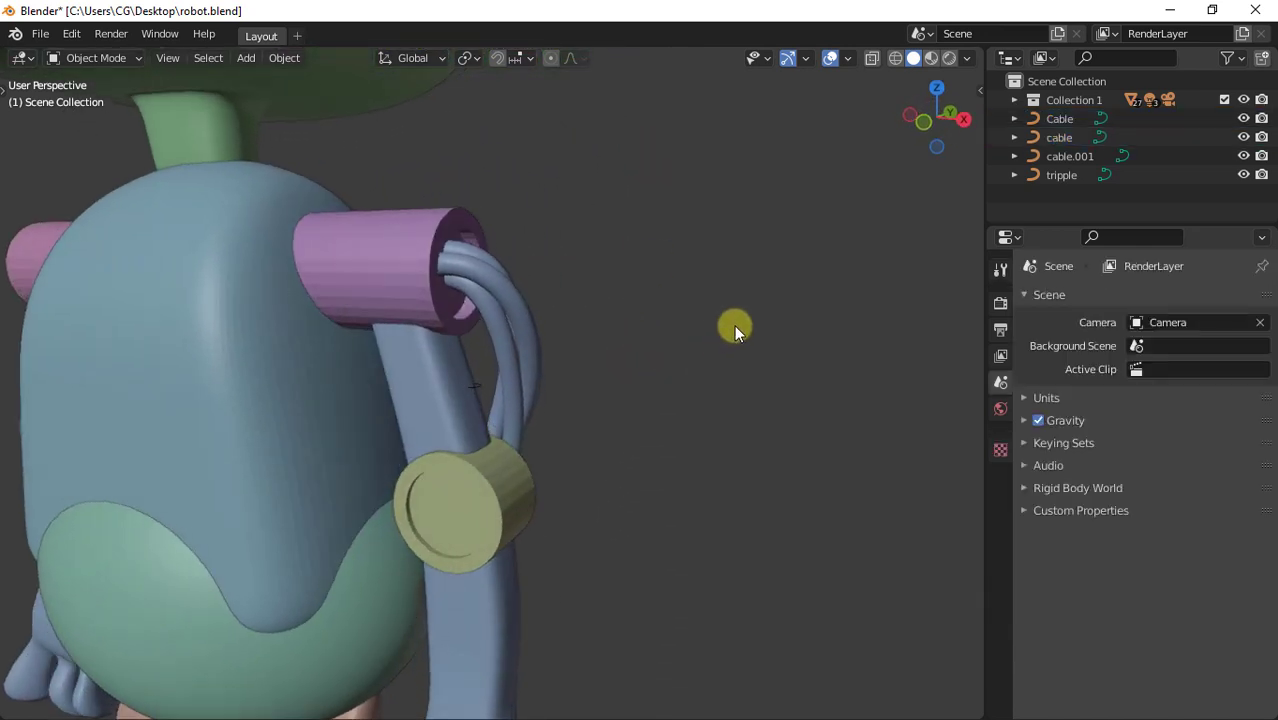
left_click(530, 334)
key("q")
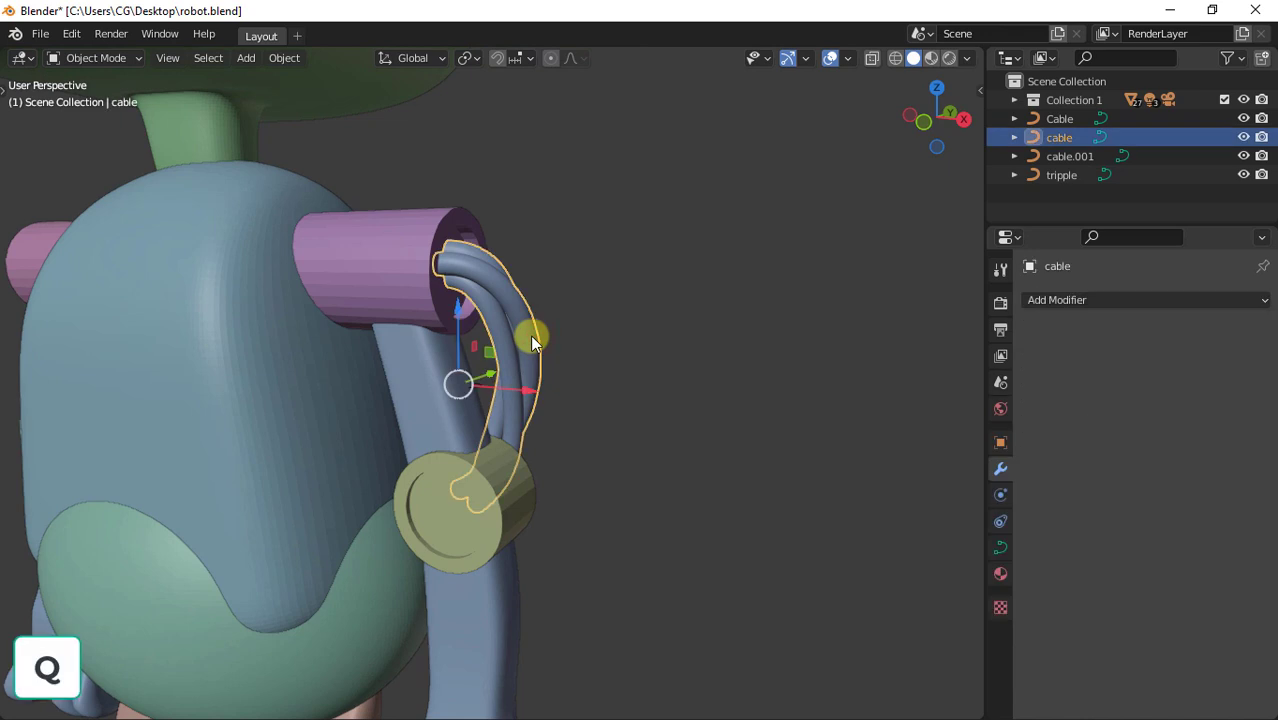
key("q")
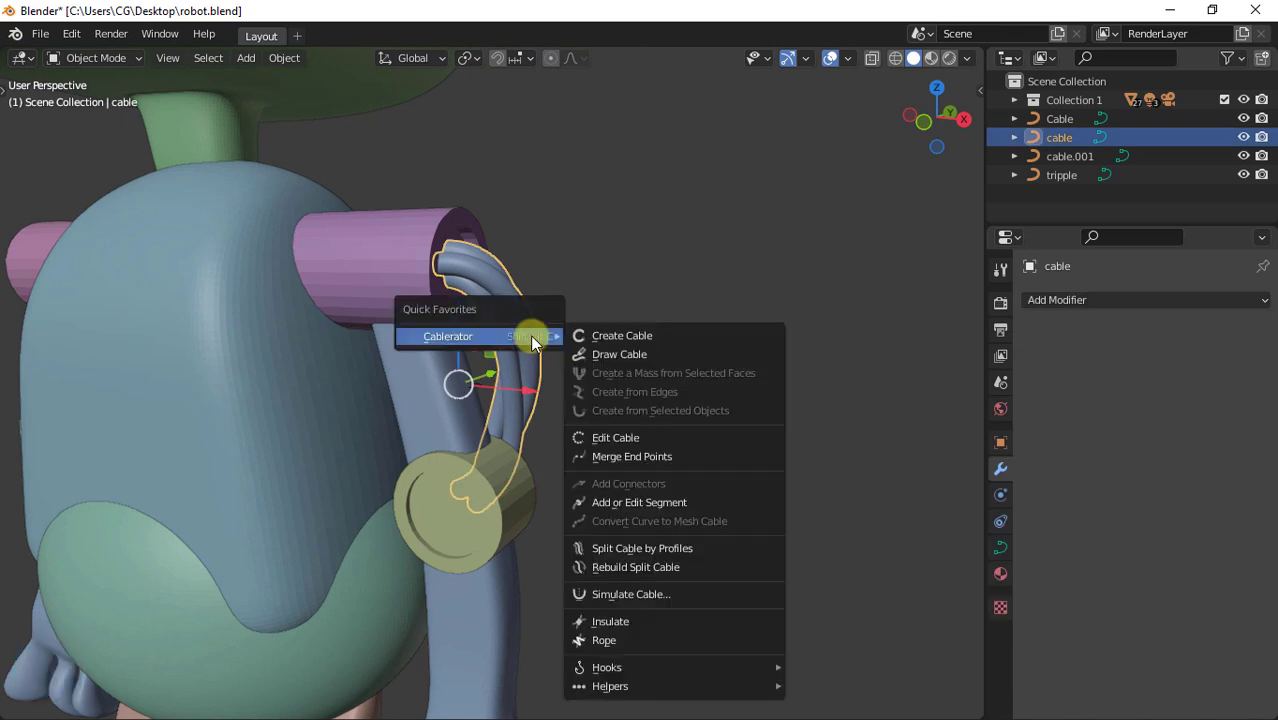
left_click(608, 622)
left_click_drag(457, 318, 616, 309)
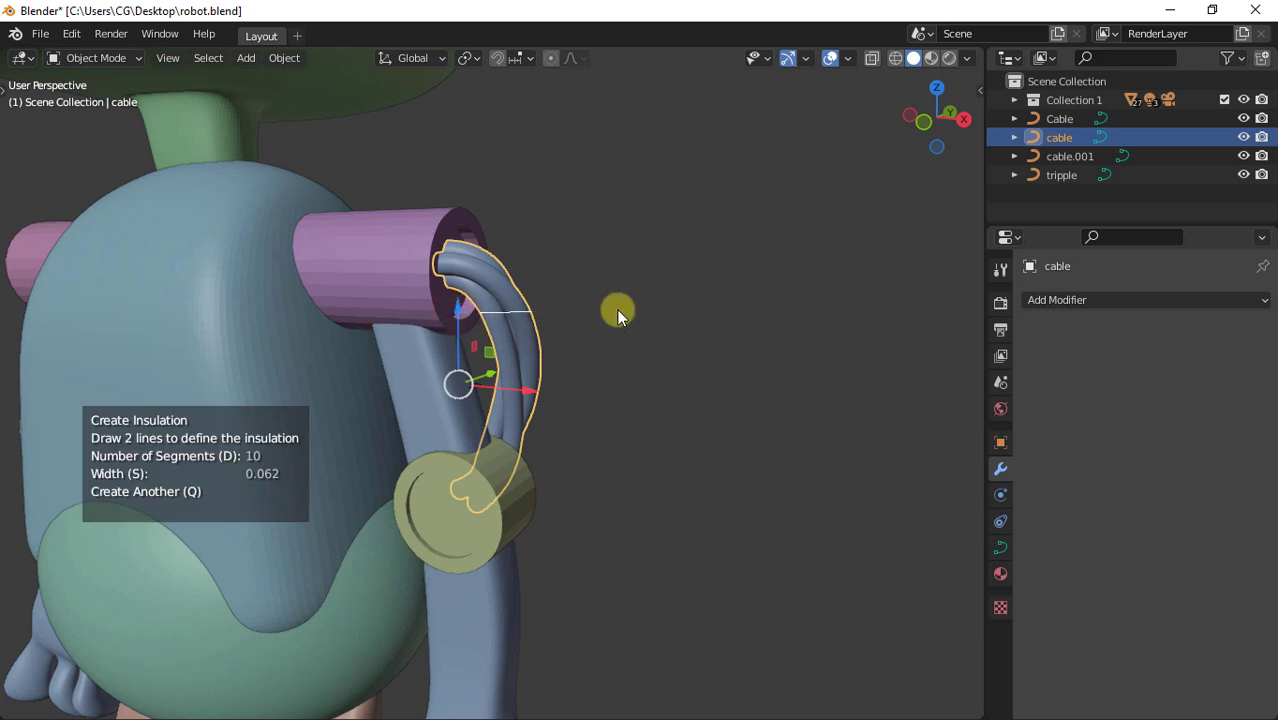
left_click_drag(470, 402, 603, 426)
Narrow the new insulation sleeve so it wraps closely around the arm cable, and finish it.
key("s")
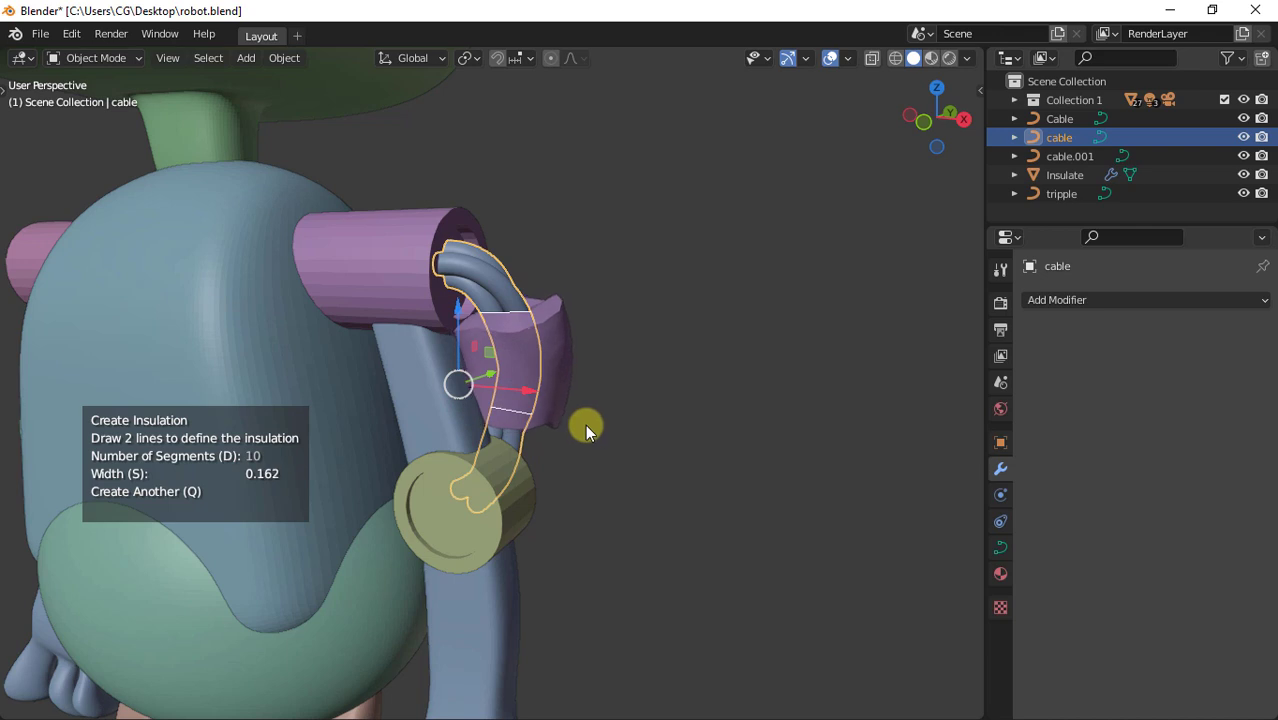
left_click(456, 423)
left_click(666, 407)
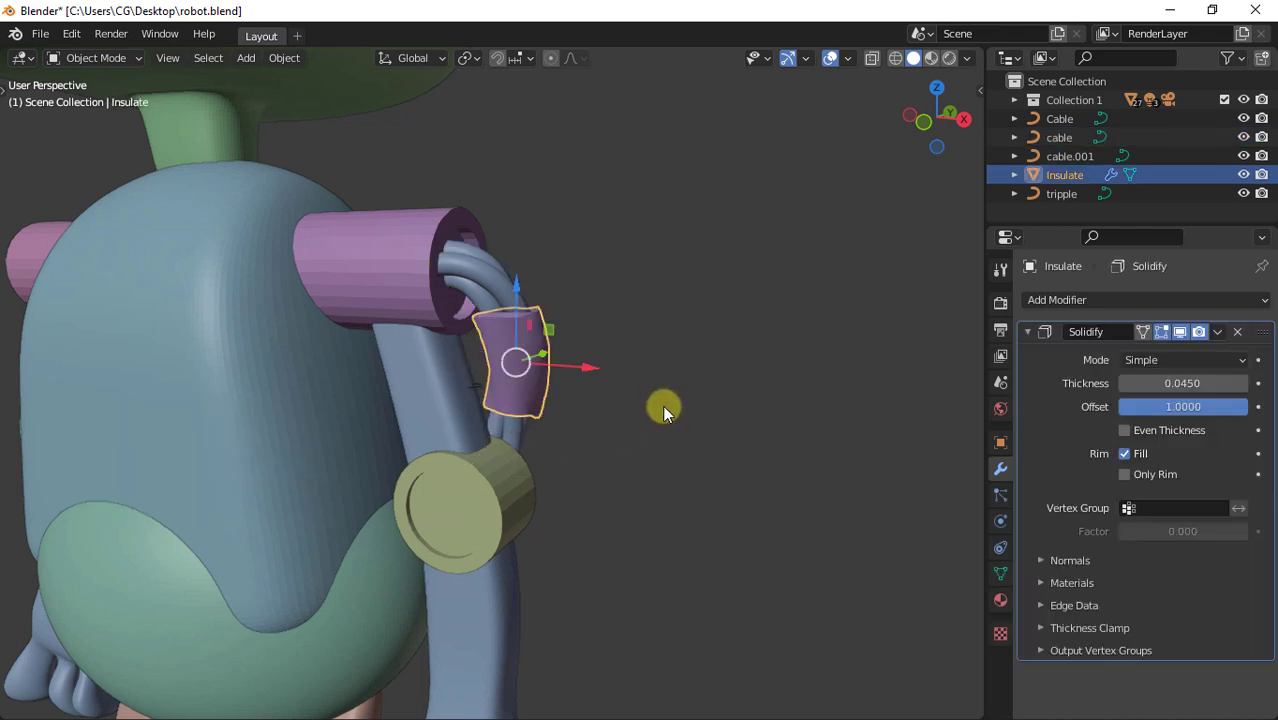
left_click(662, 405)
middle_click_drag(662, 405, 664, 436)
Select three adjacent horizontal edge loops around the middle of the robot's lower body sphere in Edit Mode.
left_click(167, 635)
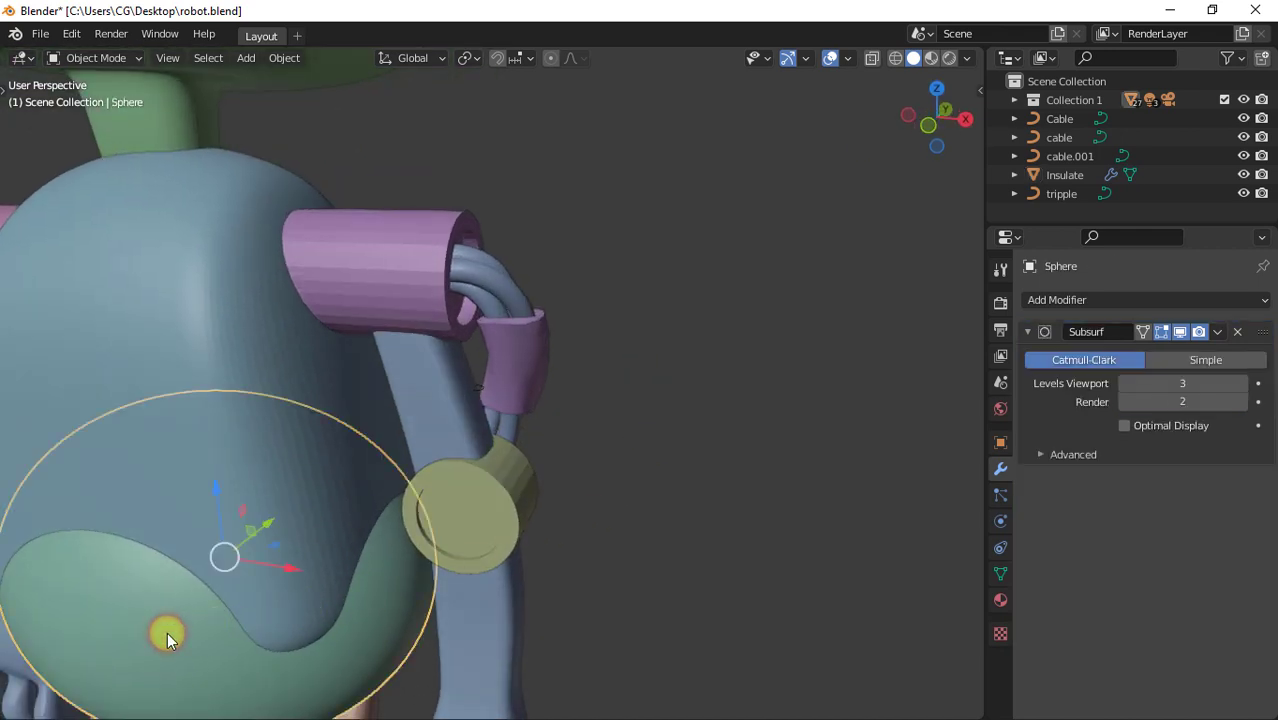
middle_click_drag(169, 632, 421, 312, "shift")
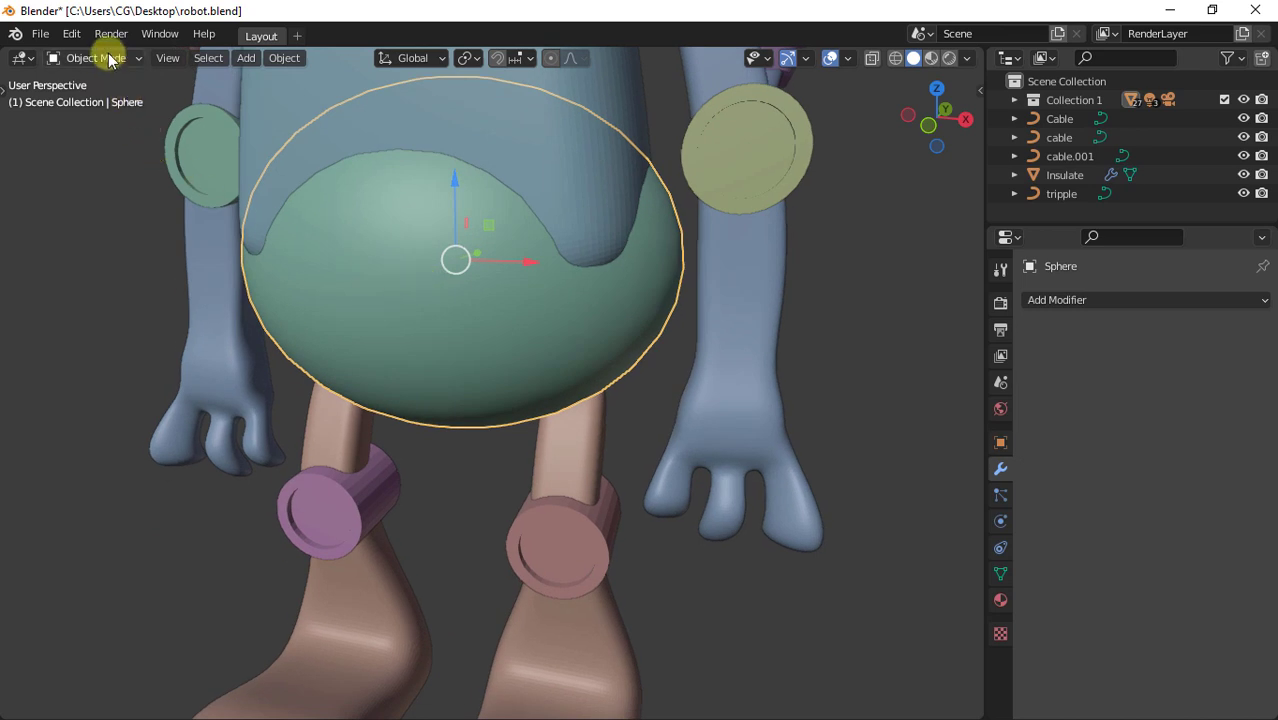
left_click(110, 58)
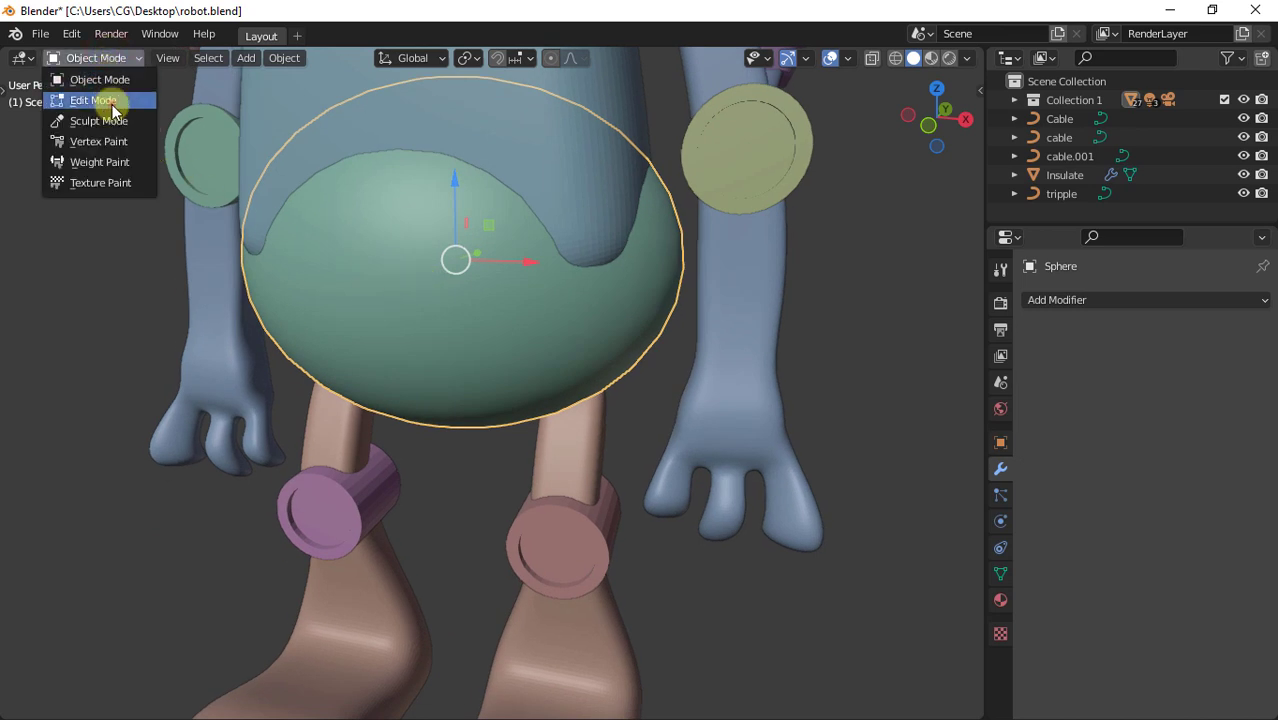
left_click(112, 101)
left_click(176, 58)
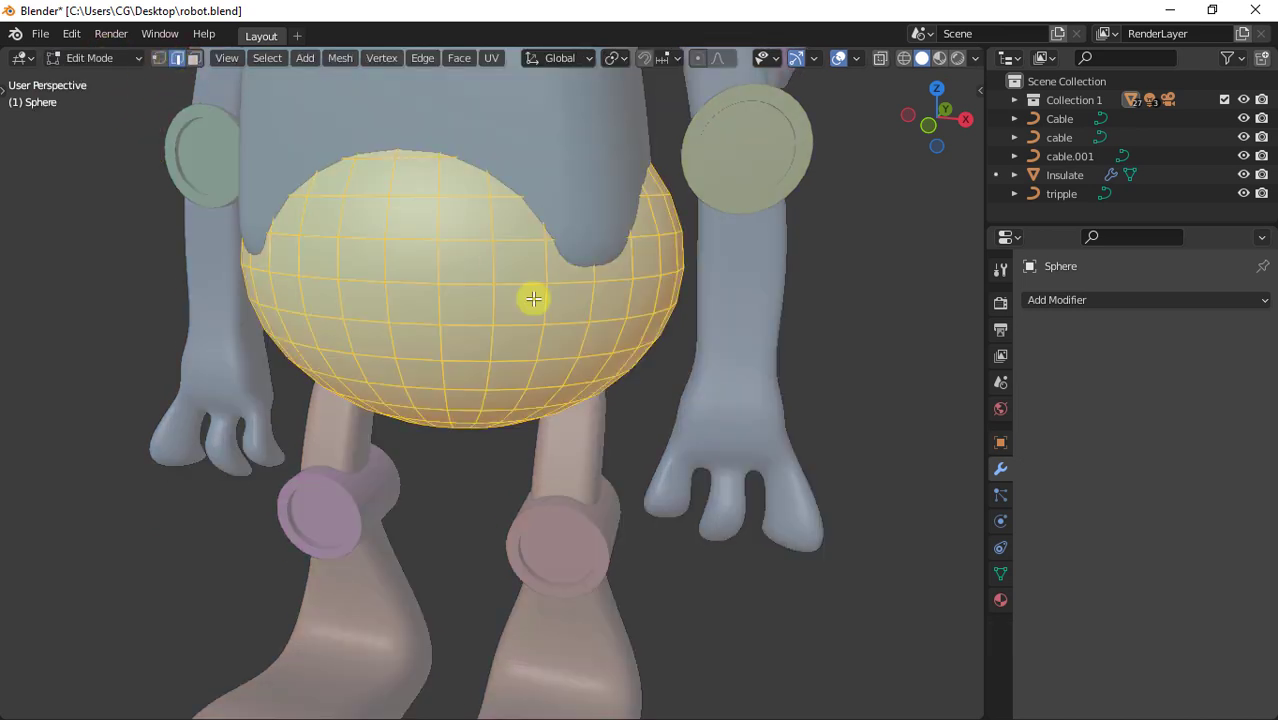
key("alt+a")
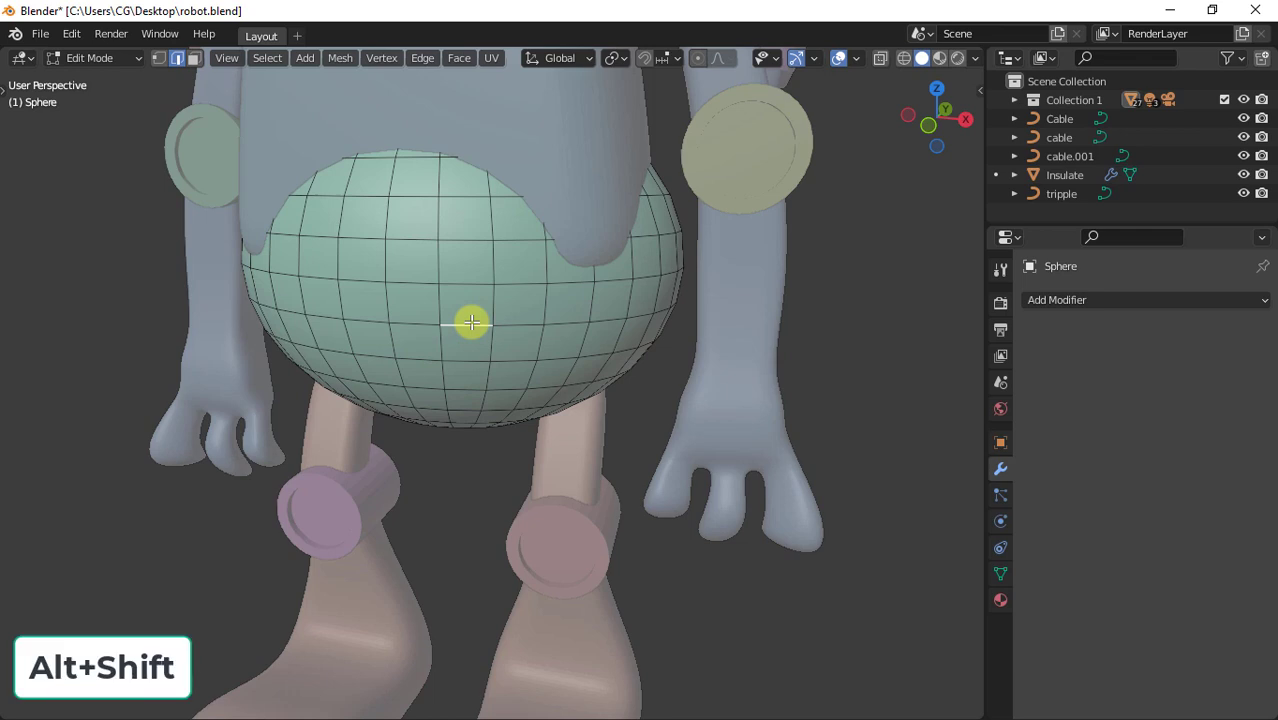
left_click(471, 322, "alt+shift")
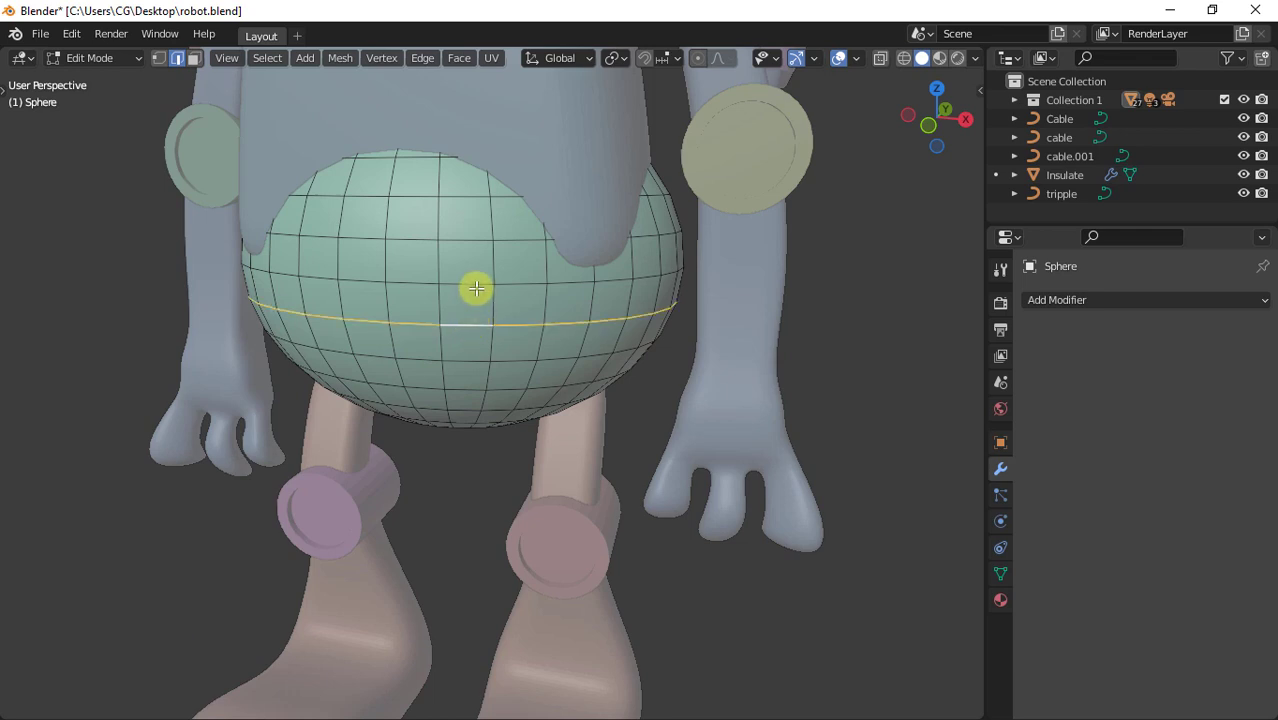
left_click(476, 287, "alt+shift")
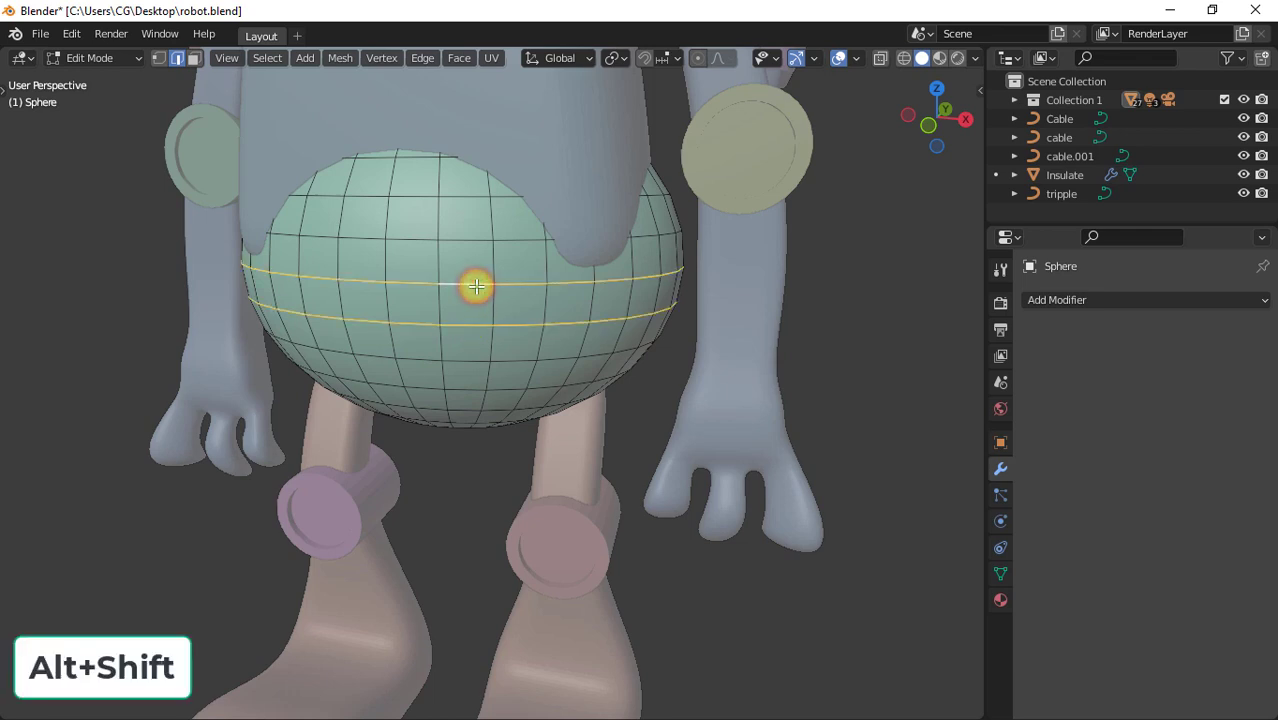
left_click(467, 360, "alt+shift")
Create cables from the selected edge loops with a width of 0.078, and finish the command.
key("q")
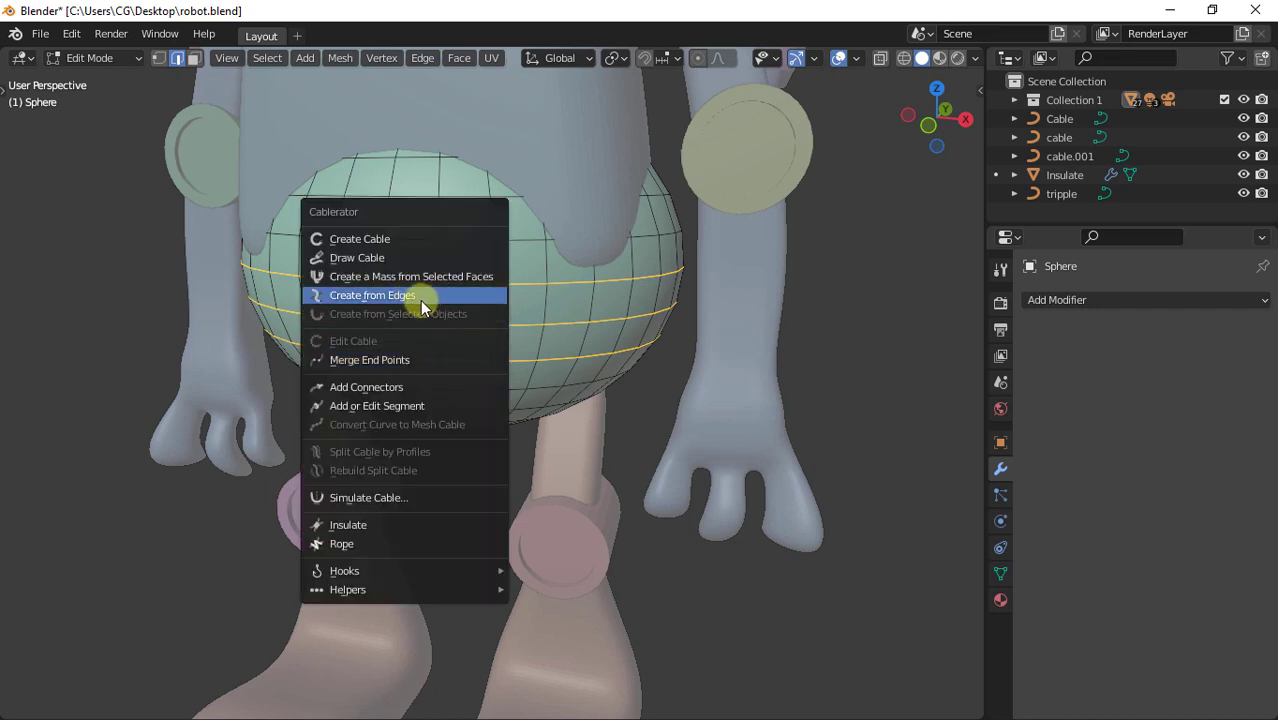
left_click(421, 300)
key("s")
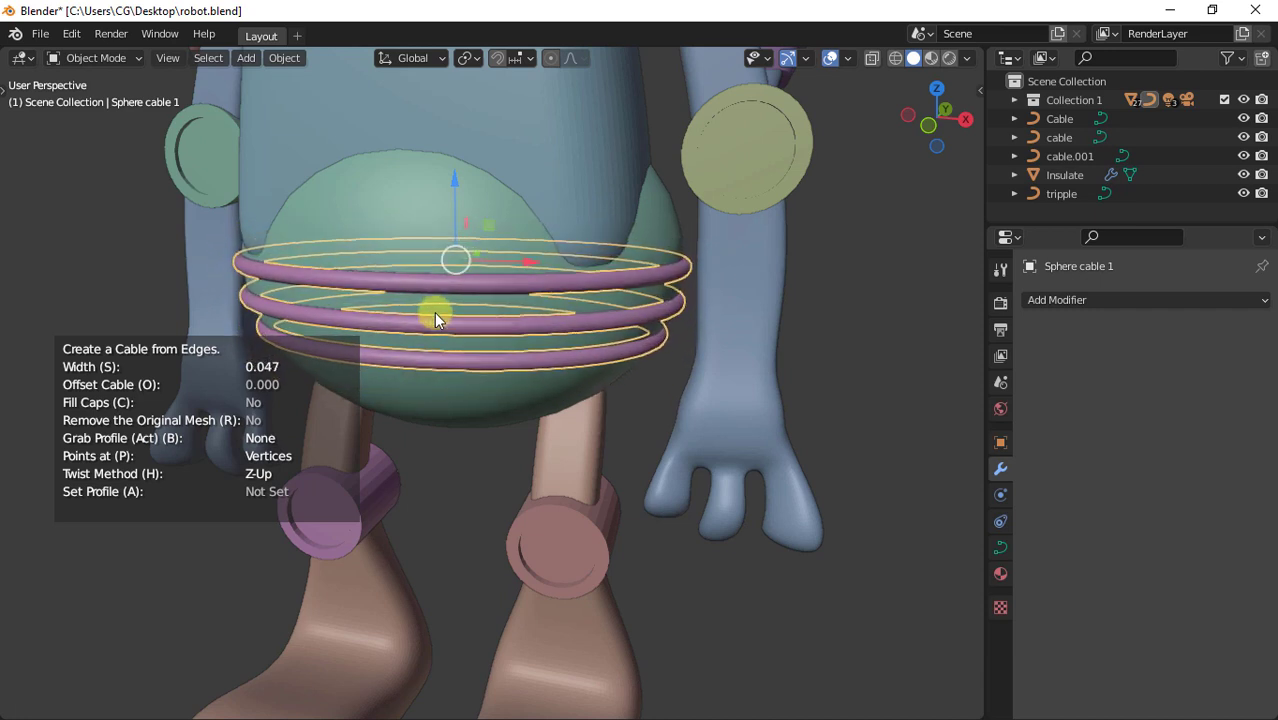
left_click(465, 320)
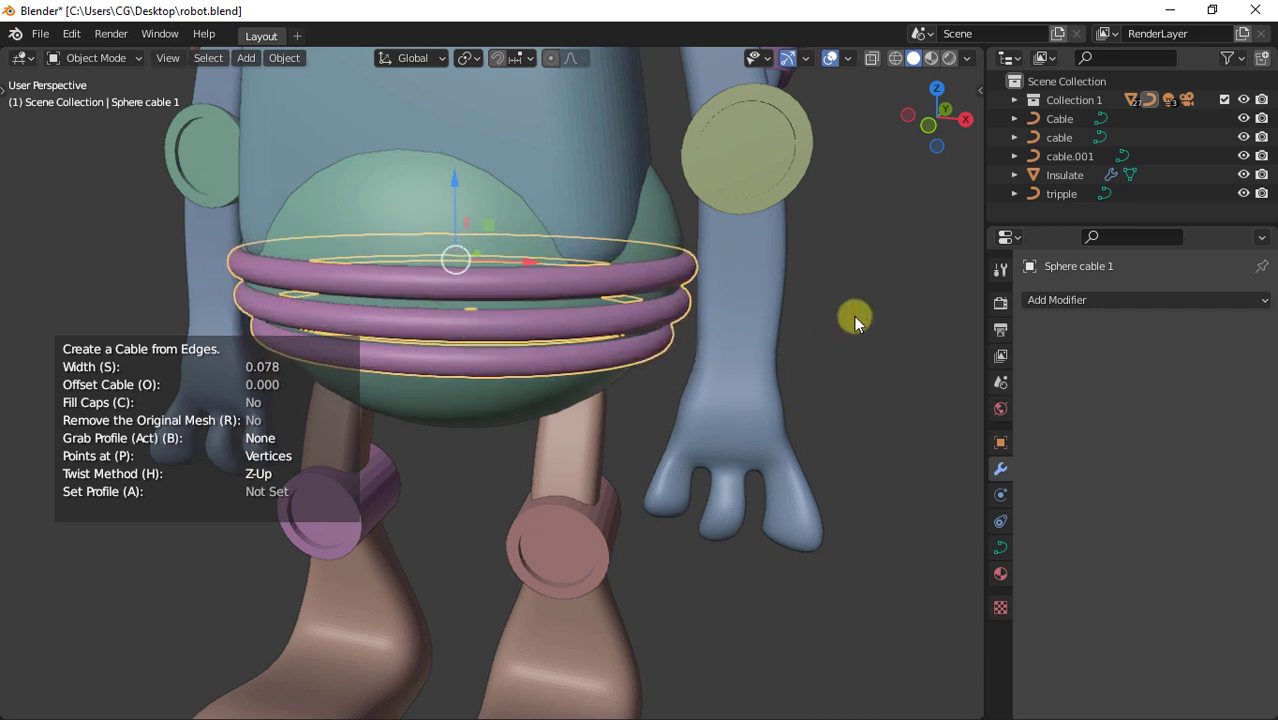
left_click(906, 282)
Open the robot's head mesh in Edit Mode with face selection.
scroll(463, 370, "down", 2)
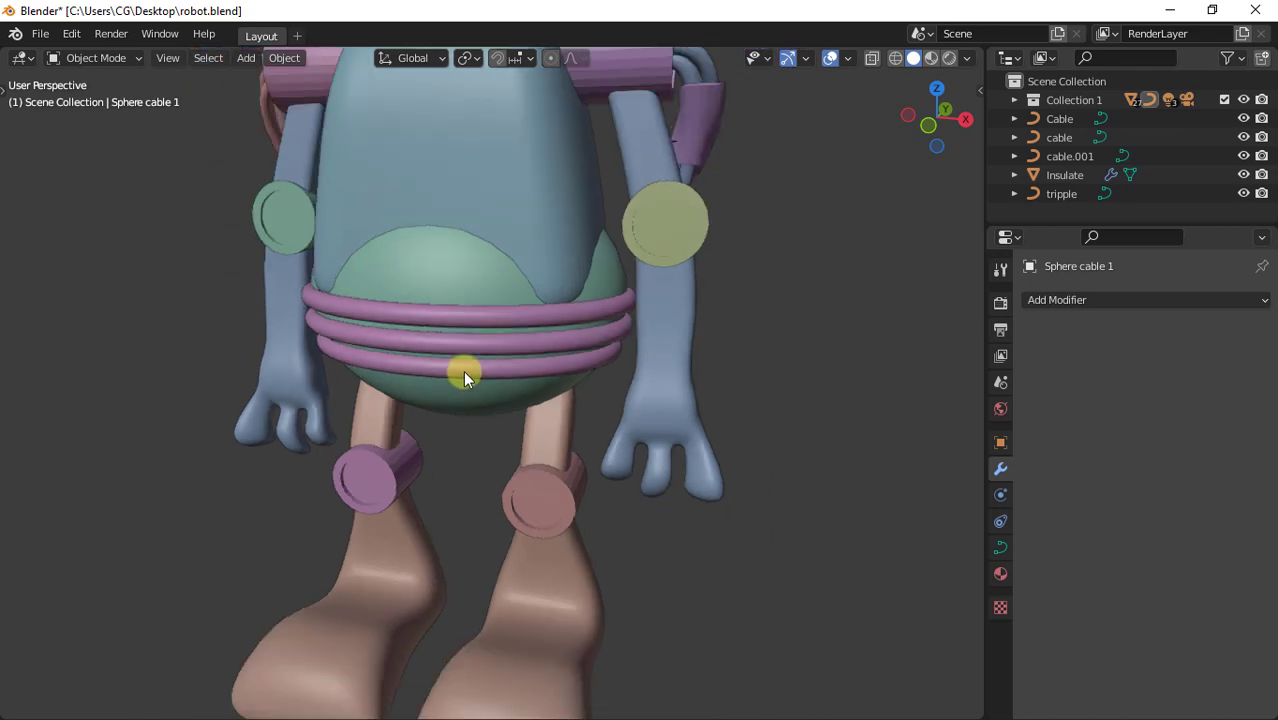
middle_click_drag(420, 343, 451, 331)
middle_click_drag(482, 203, 529, 607)
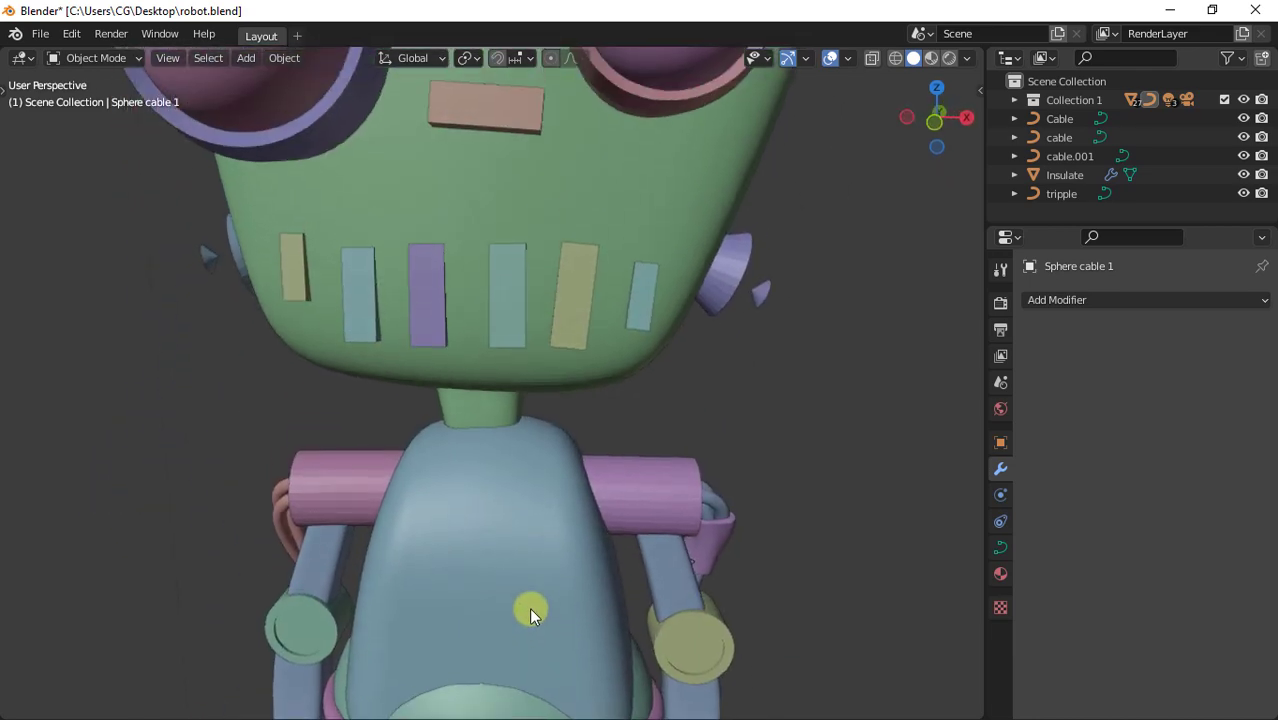
left_click(600, 382)
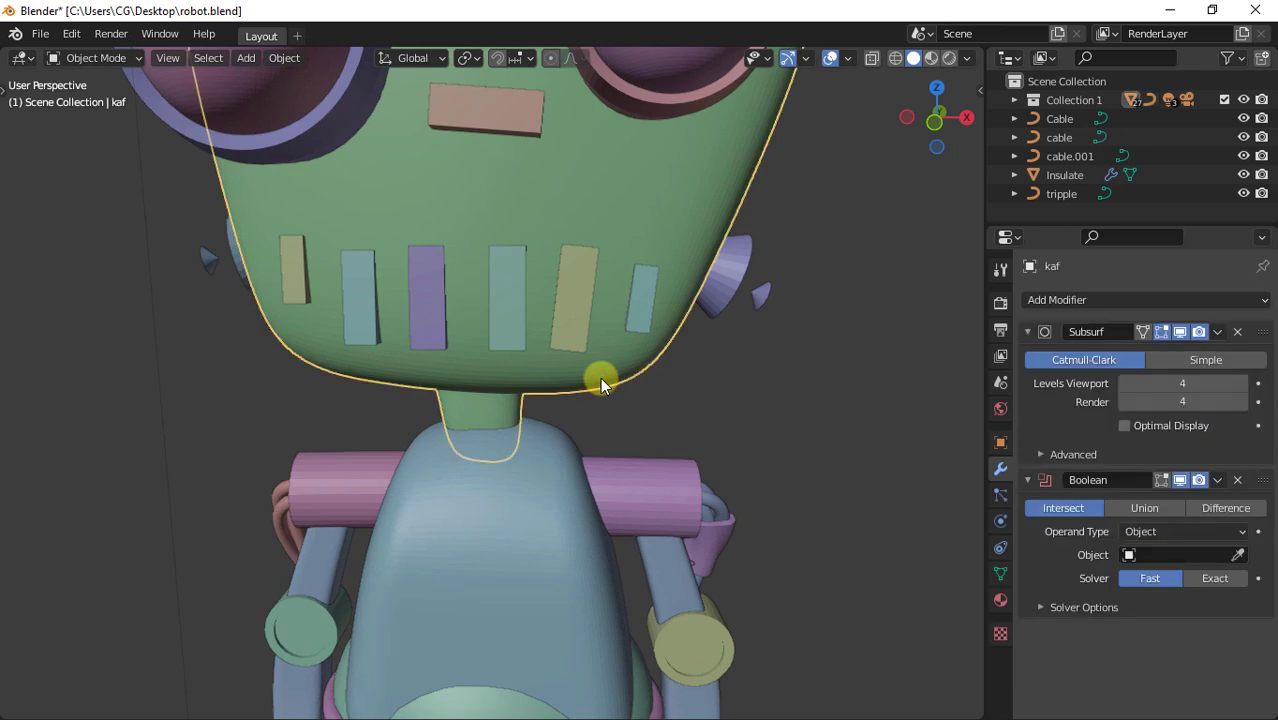
left_click(90, 57)
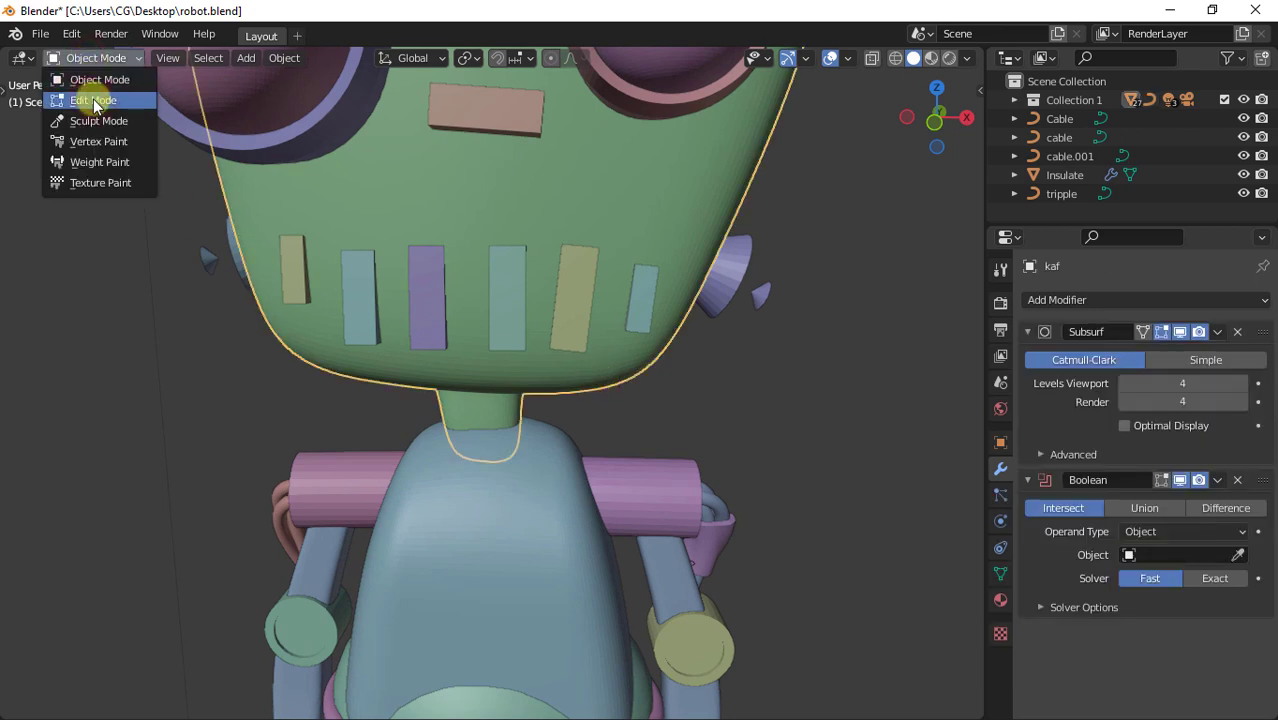
left_click(93, 101)
scroll(611, 349, "down", 3)
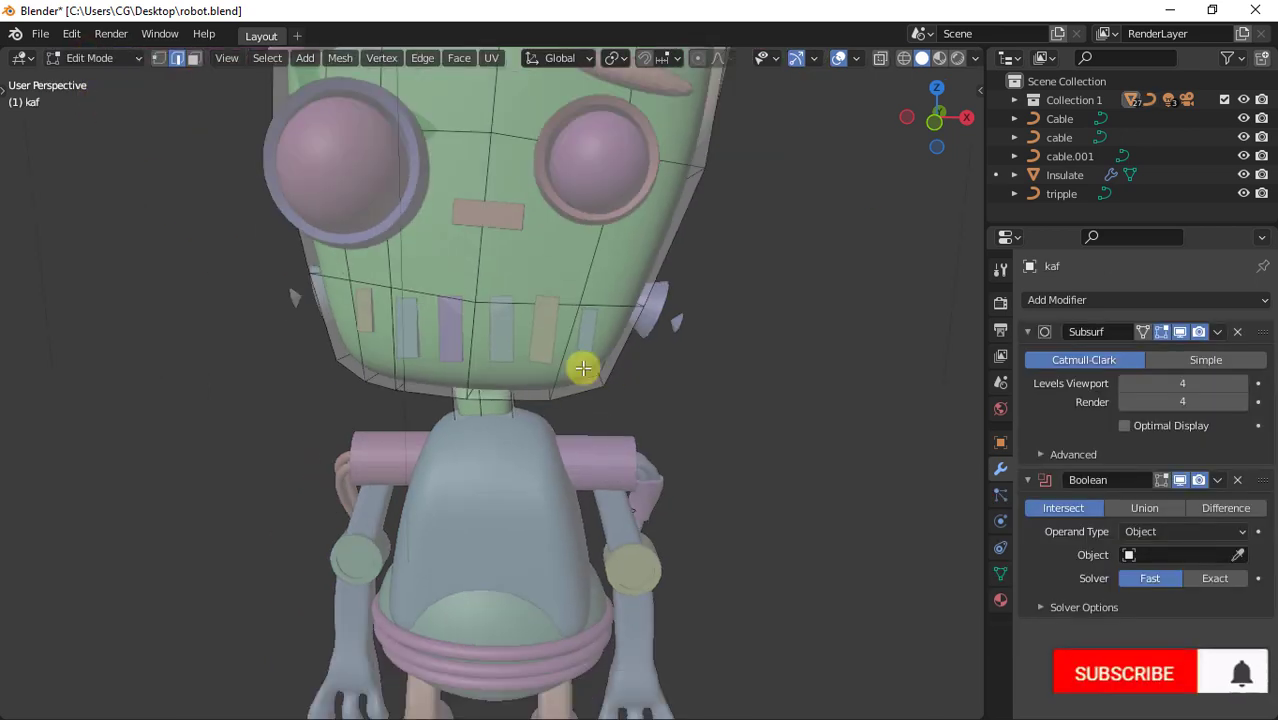
middle_click_drag(583, 368, 538, 306)
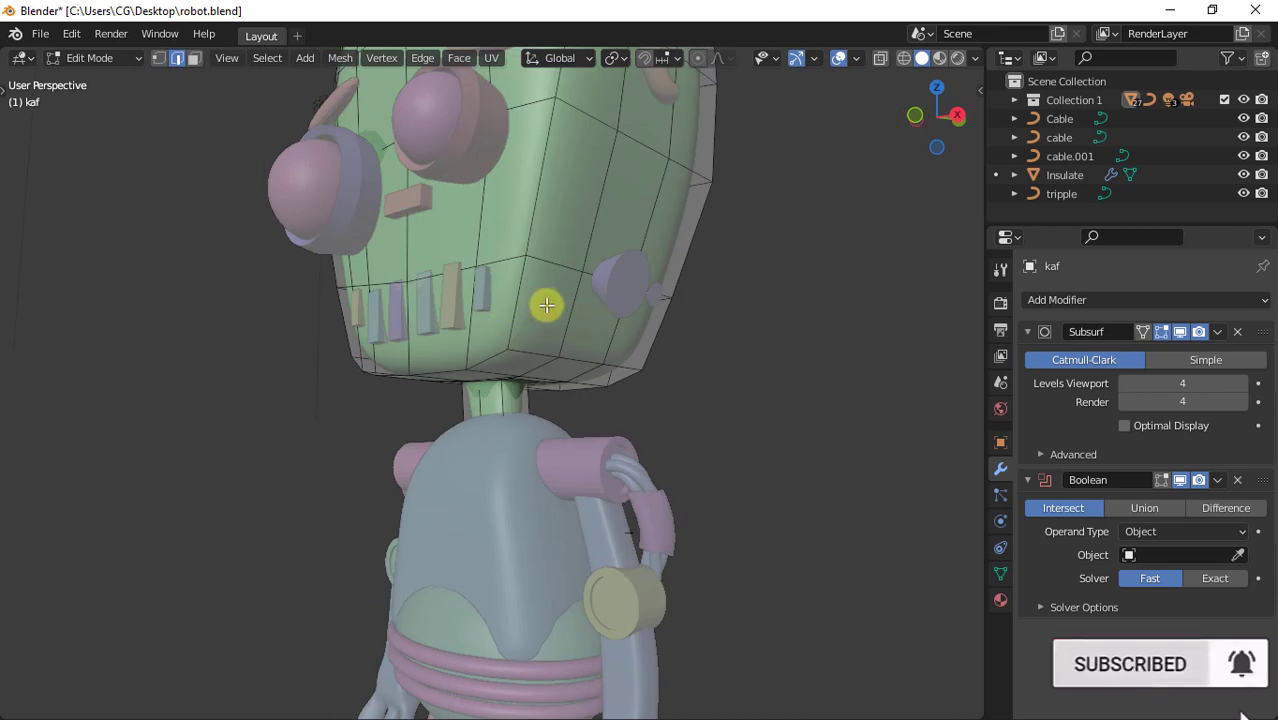
left_click(194, 58)
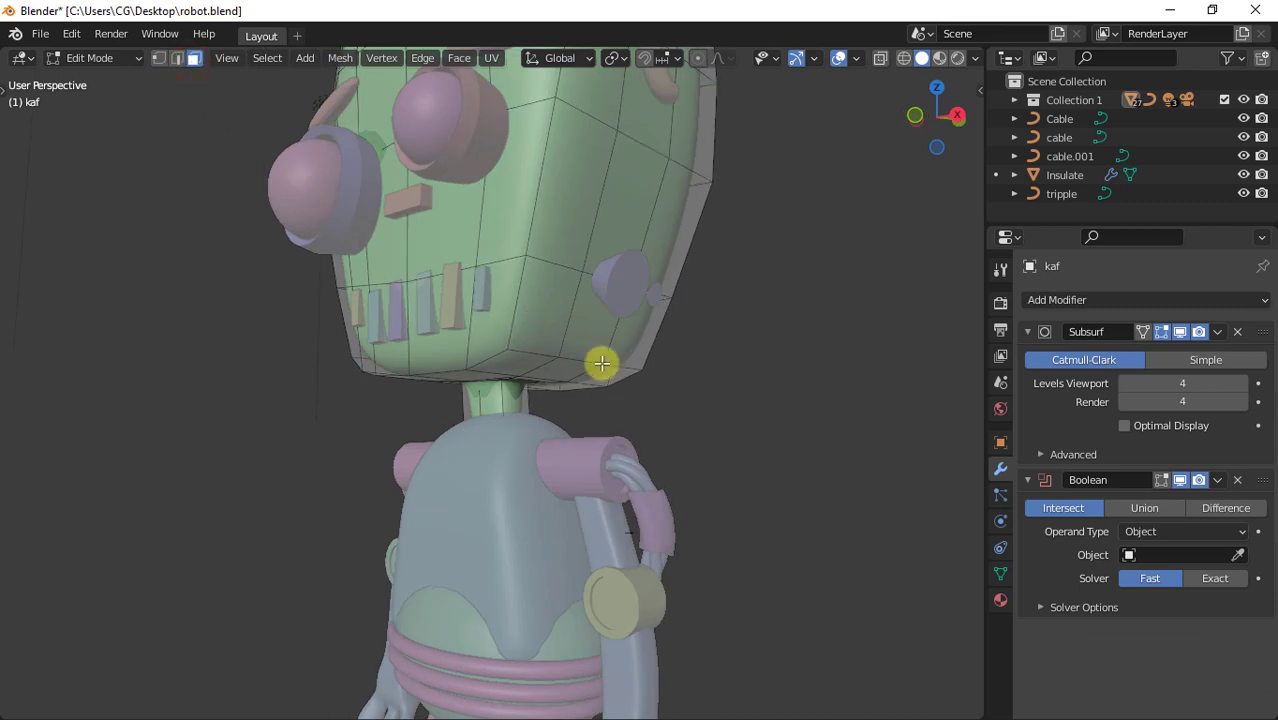
Select a lower face on each side of the robot's head and create a mass of cables from the selected faces.
left_click(529, 311)
middle_click_drag(528, 366, 650, 380)
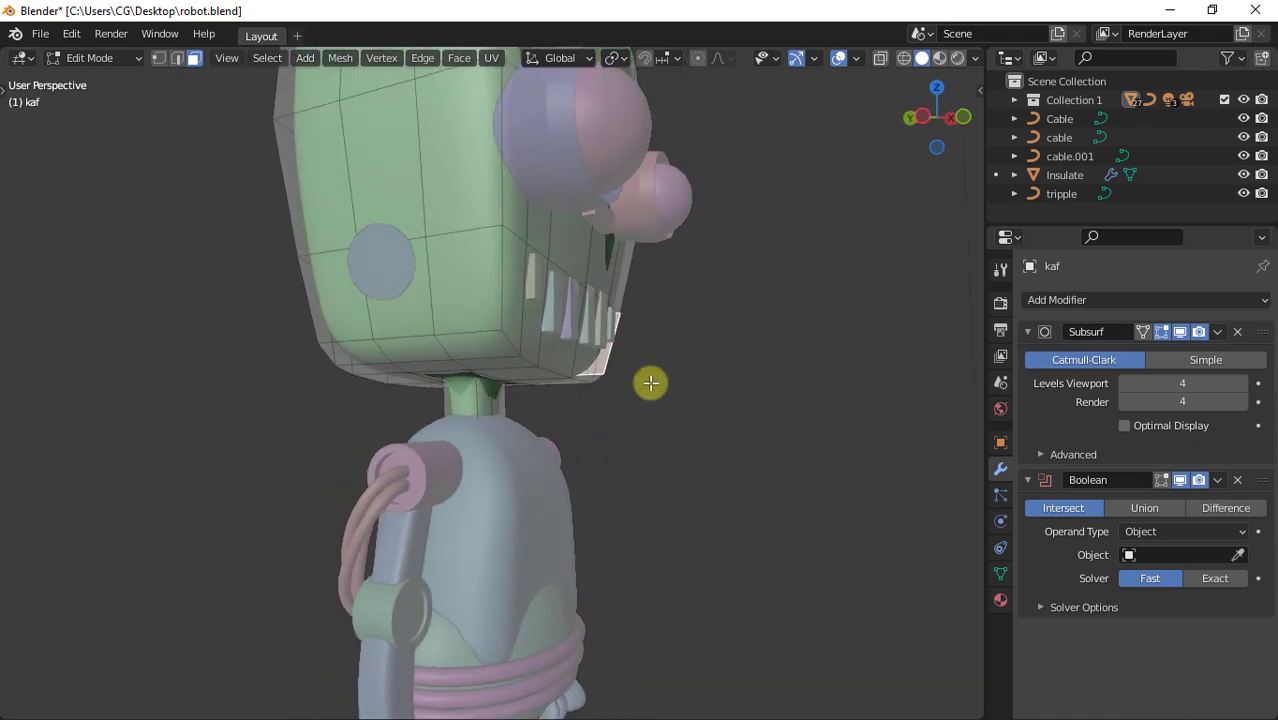
left_click(475, 304)
key("q")
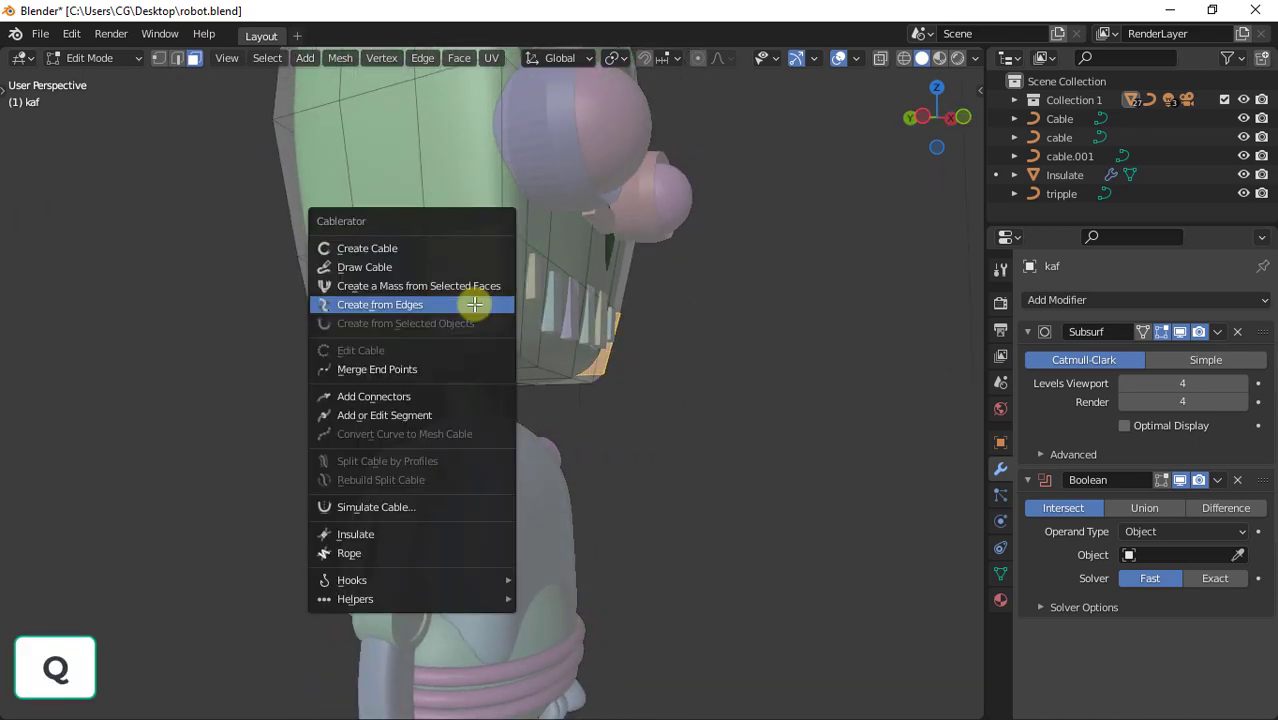
left_click(414, 286)
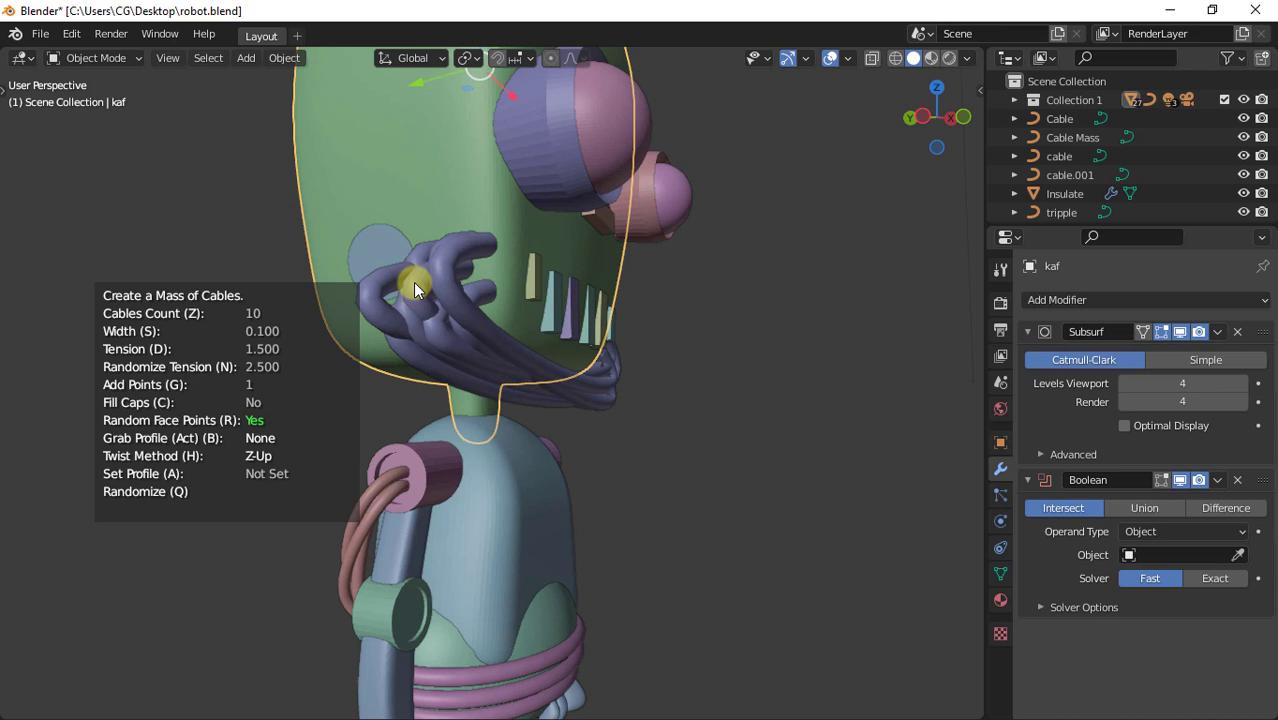
Raise the cable mass tension to about 2.09, make the cables thinner, then finish the command and deselect the cables.
key("d")
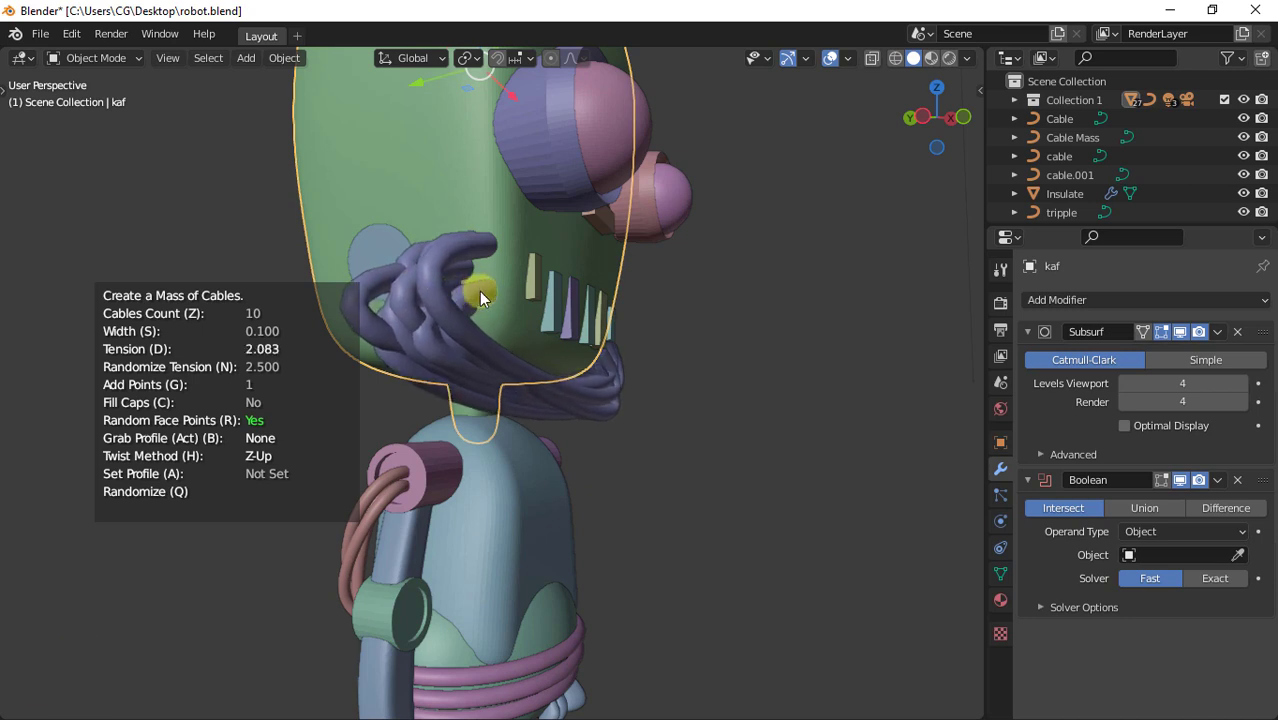
key("s")
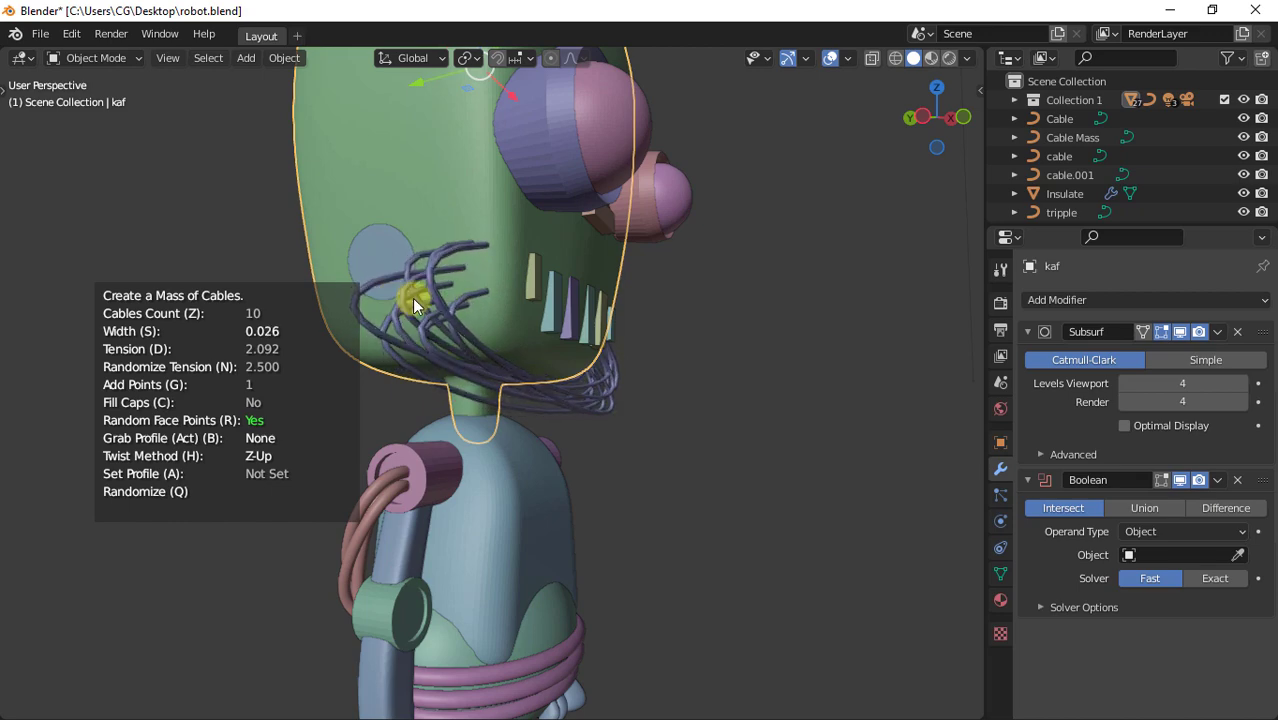
left_click(495, 355)
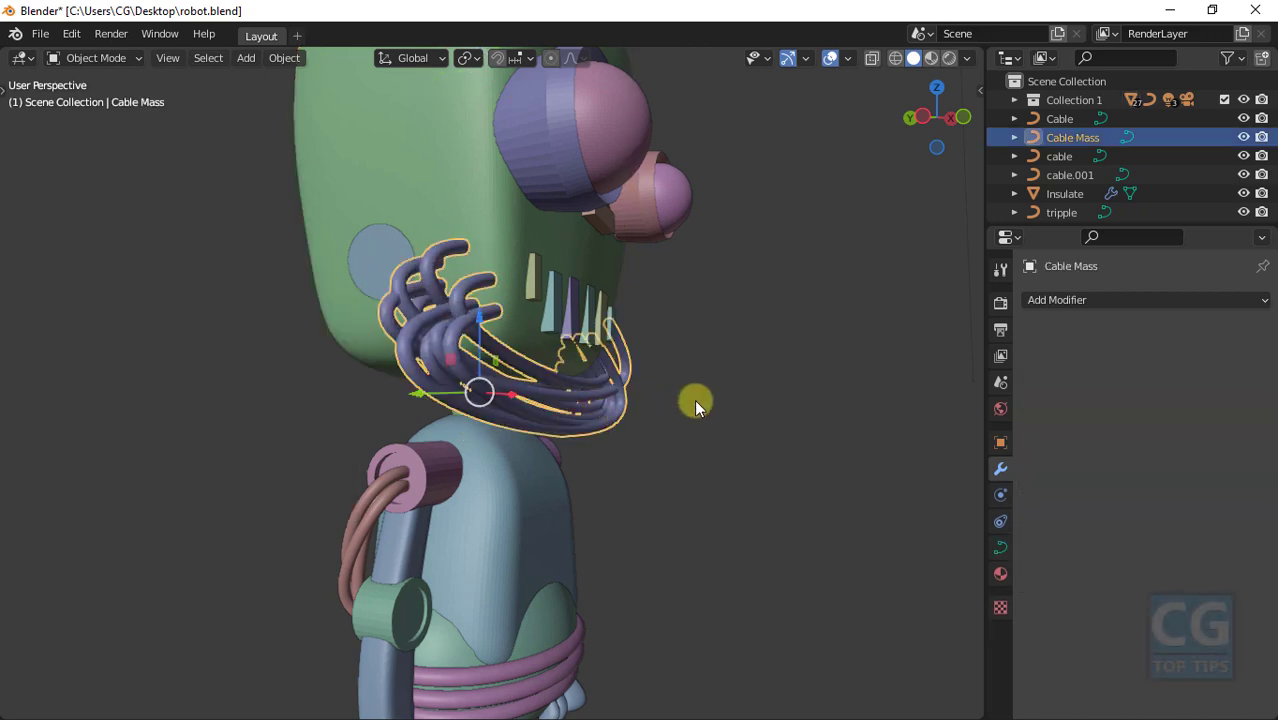
middle_click_drag(694, 399, 644, 463)
left_click(715, 472)
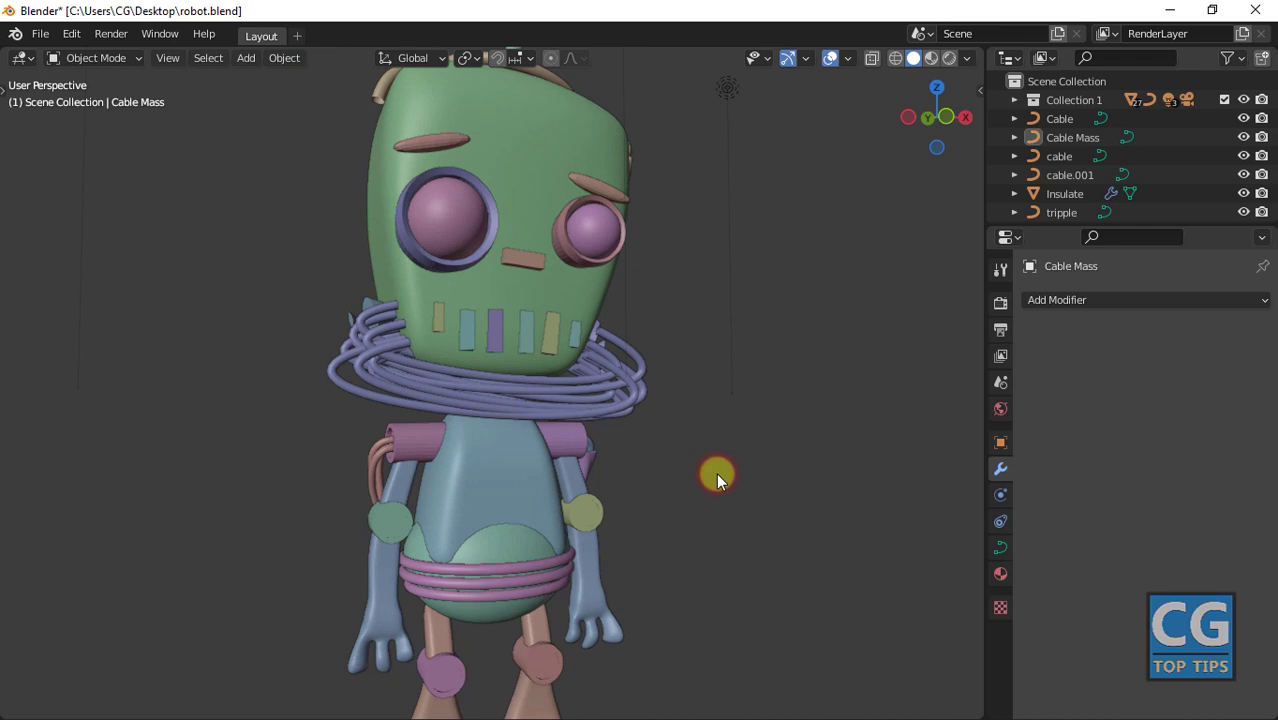
Run Simulate Cable on the cable mass with Expand Length 0 and Curve Points Multiplier 1.
left_click(611, 398)
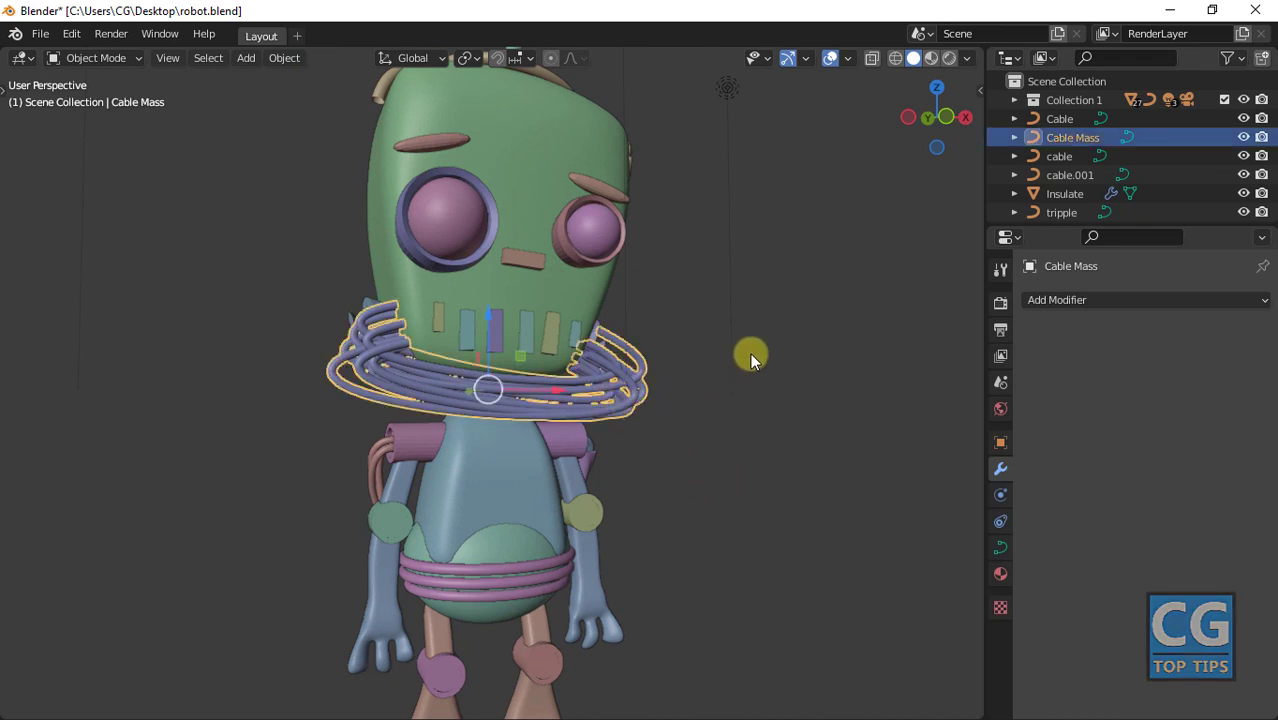
key("q")
mouse_move(750, 356)
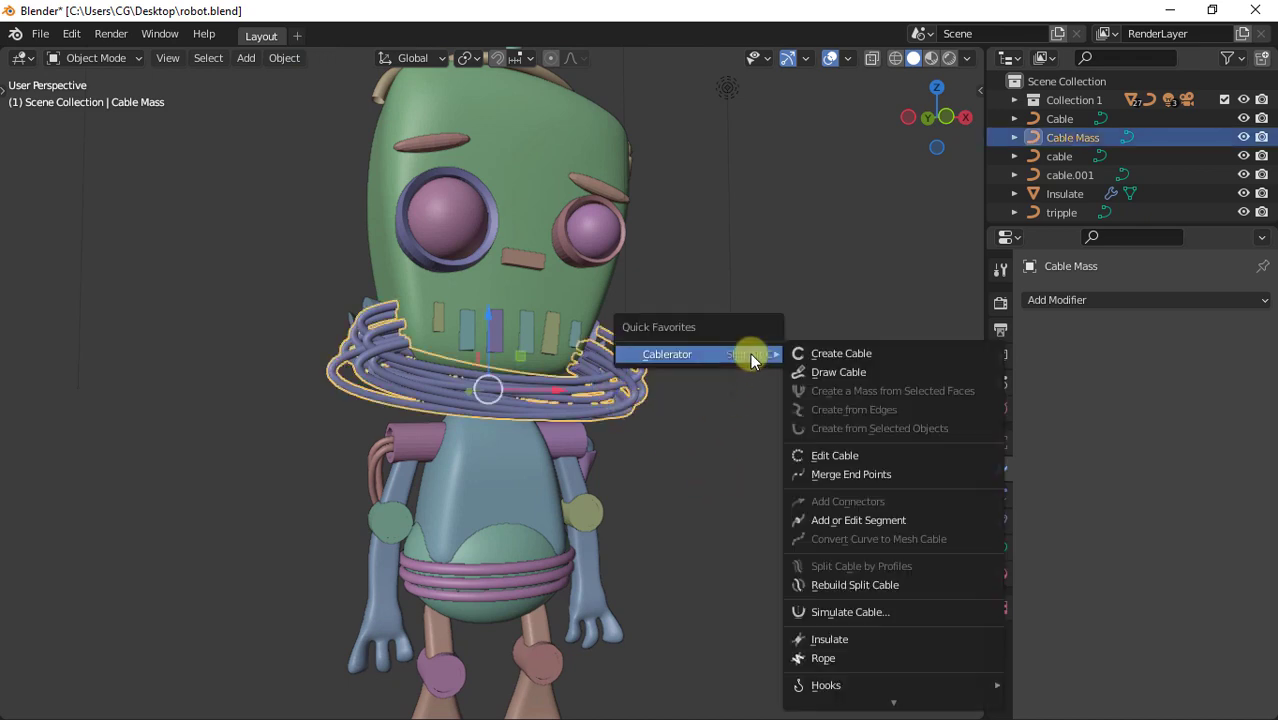
left_click(847, 612)
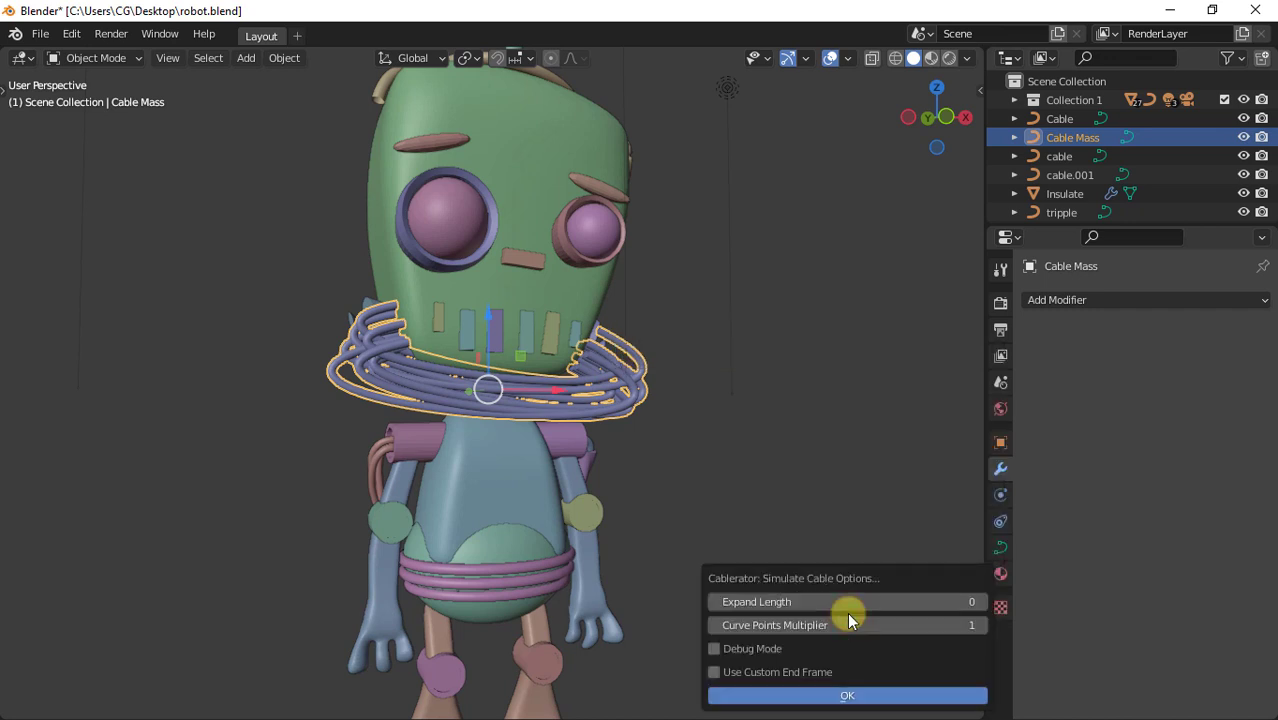
left_click(848, 697)
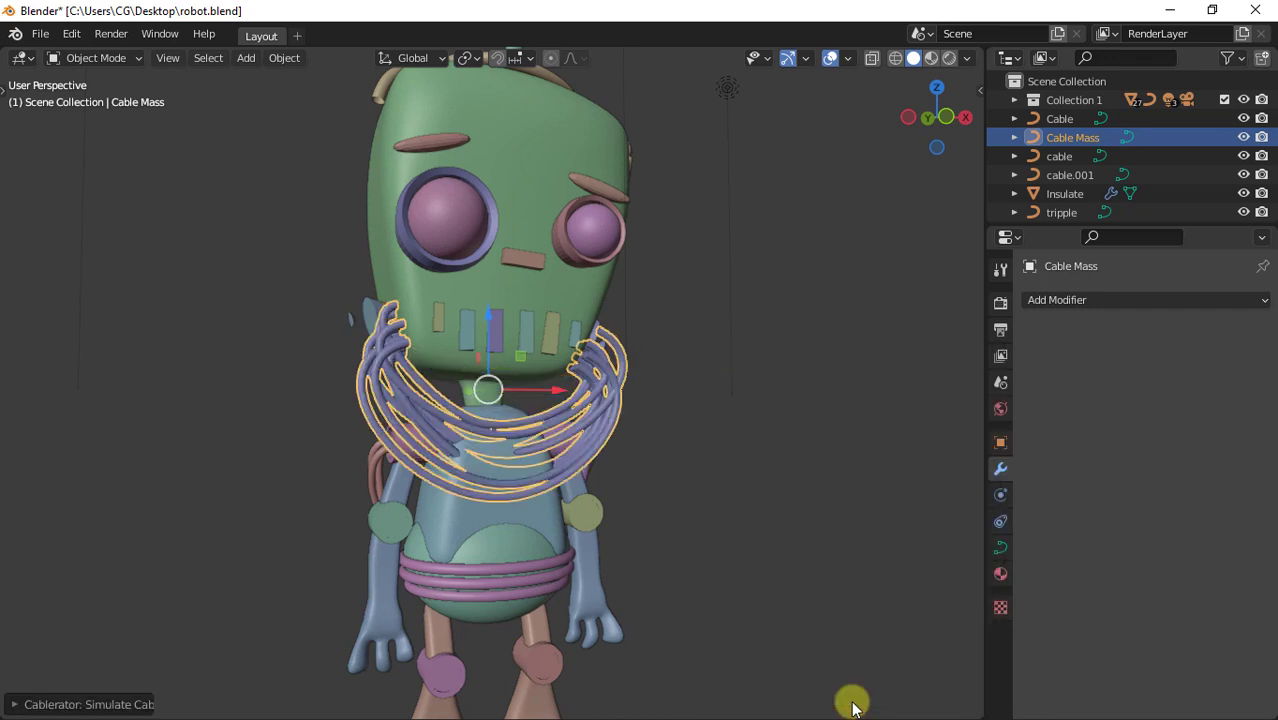
Set the cable simulation's Expand Length to 3 and collapse its options.
left_click(124, 703)
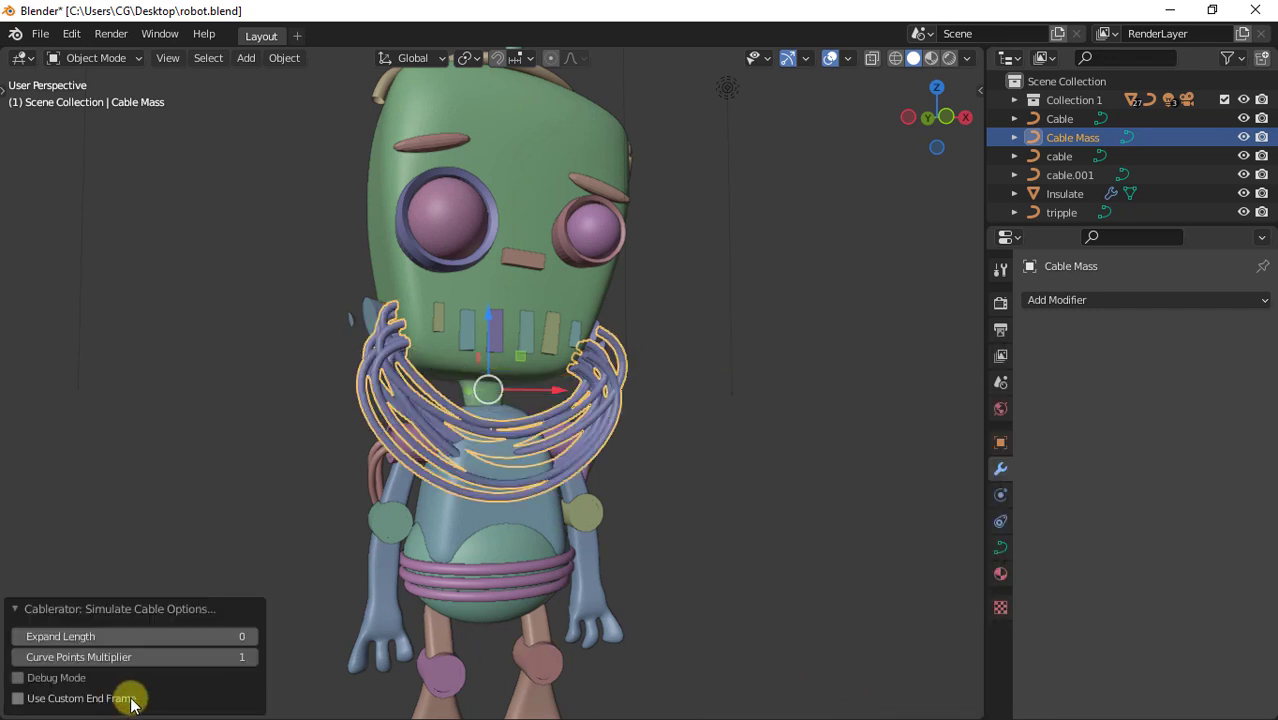
left_click(232, 628)
type("3")
key("Return")
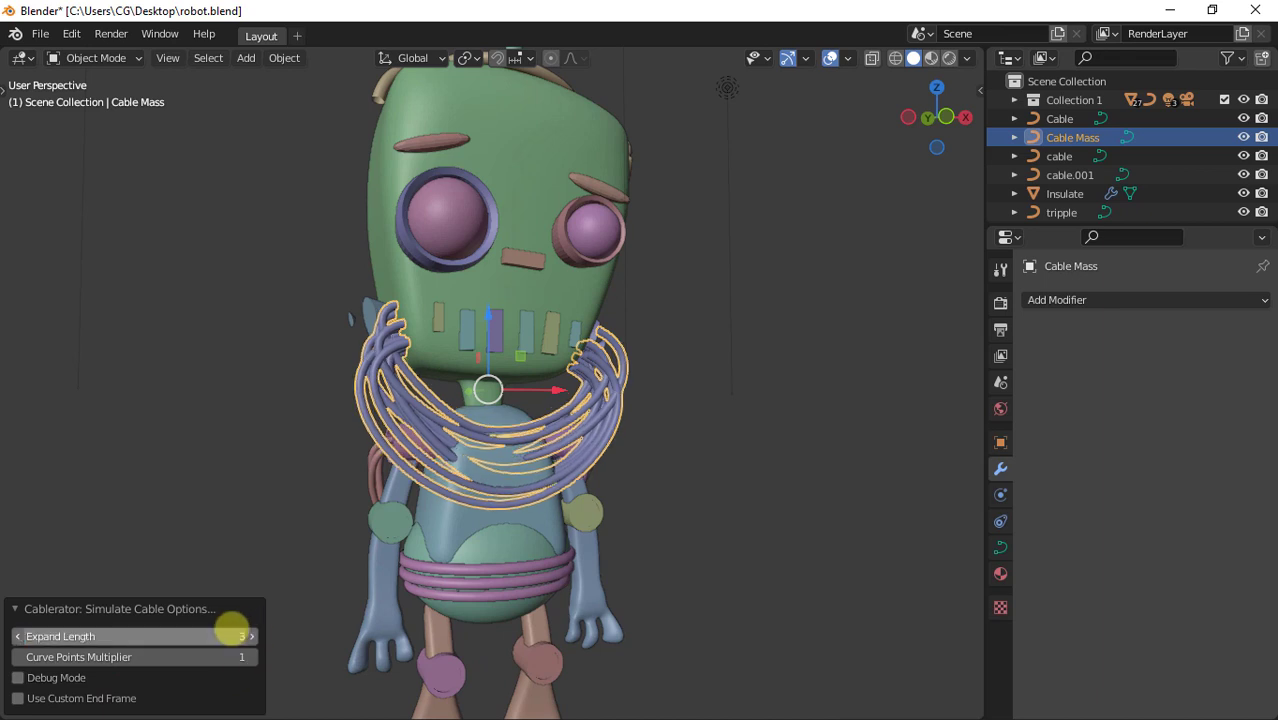
left_click(27, 610)
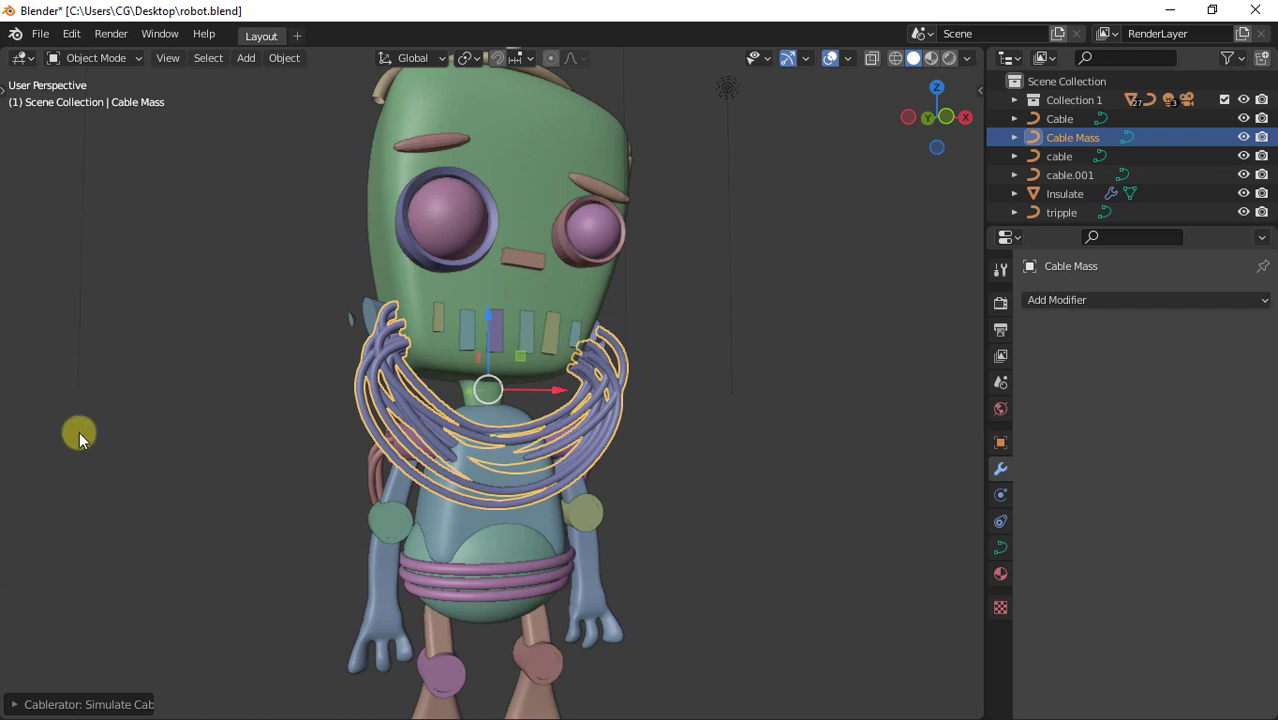
Select the middle control points of all the hanging cables in the cable mass in Edit Mode.
left_click(115, 58)
left_click(108, 101)
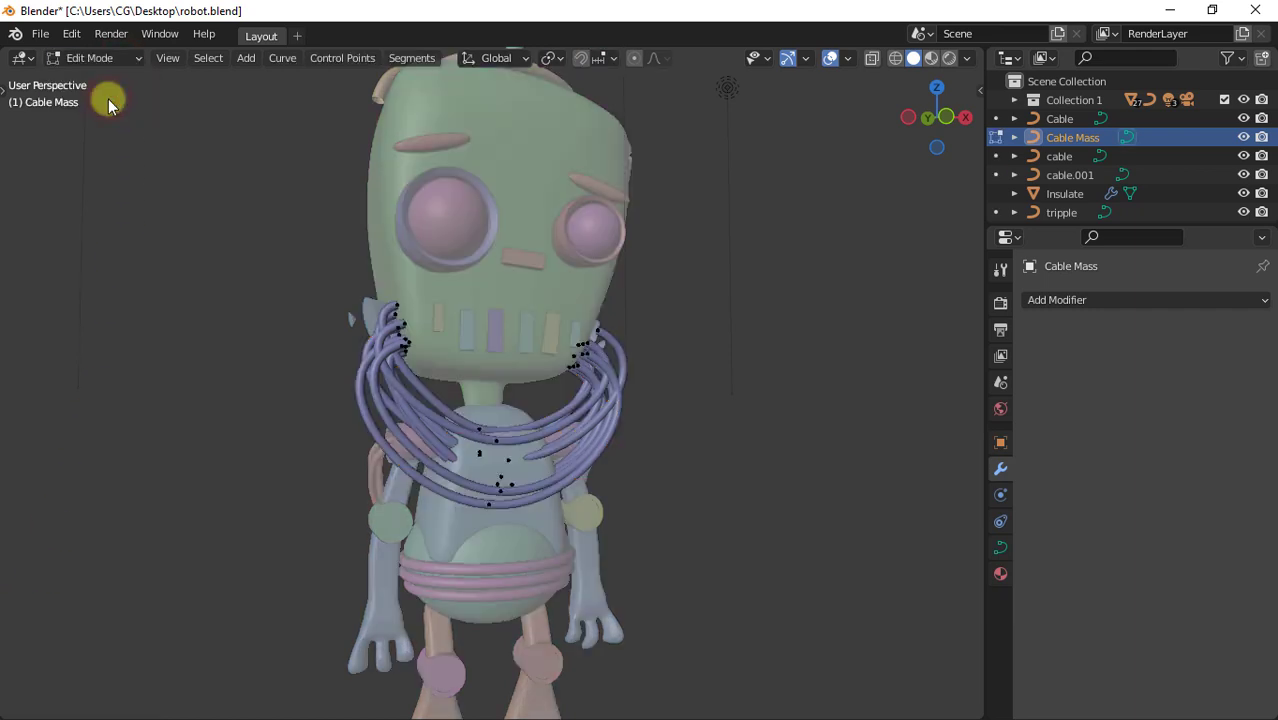
scroll(488, 517, "up", 3)
scroll(488, 517, "up", 2)
left_click(473, 469)
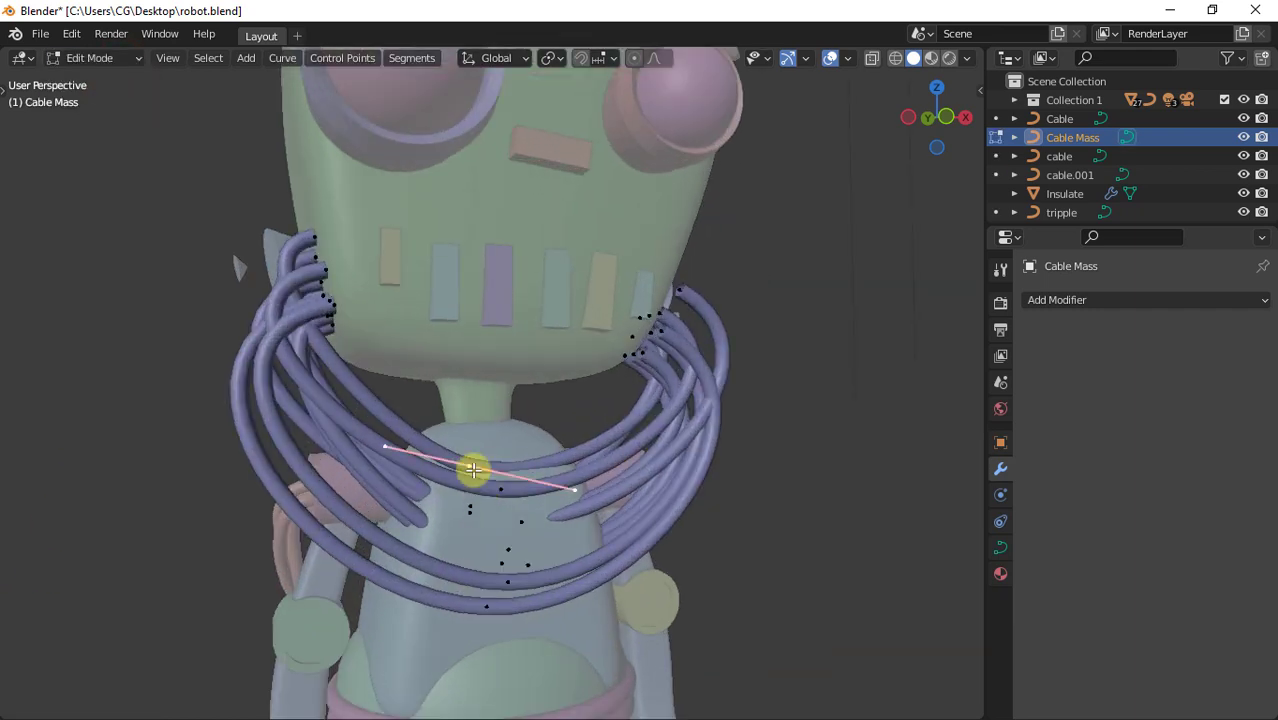
left_click(496, 488, "shift")
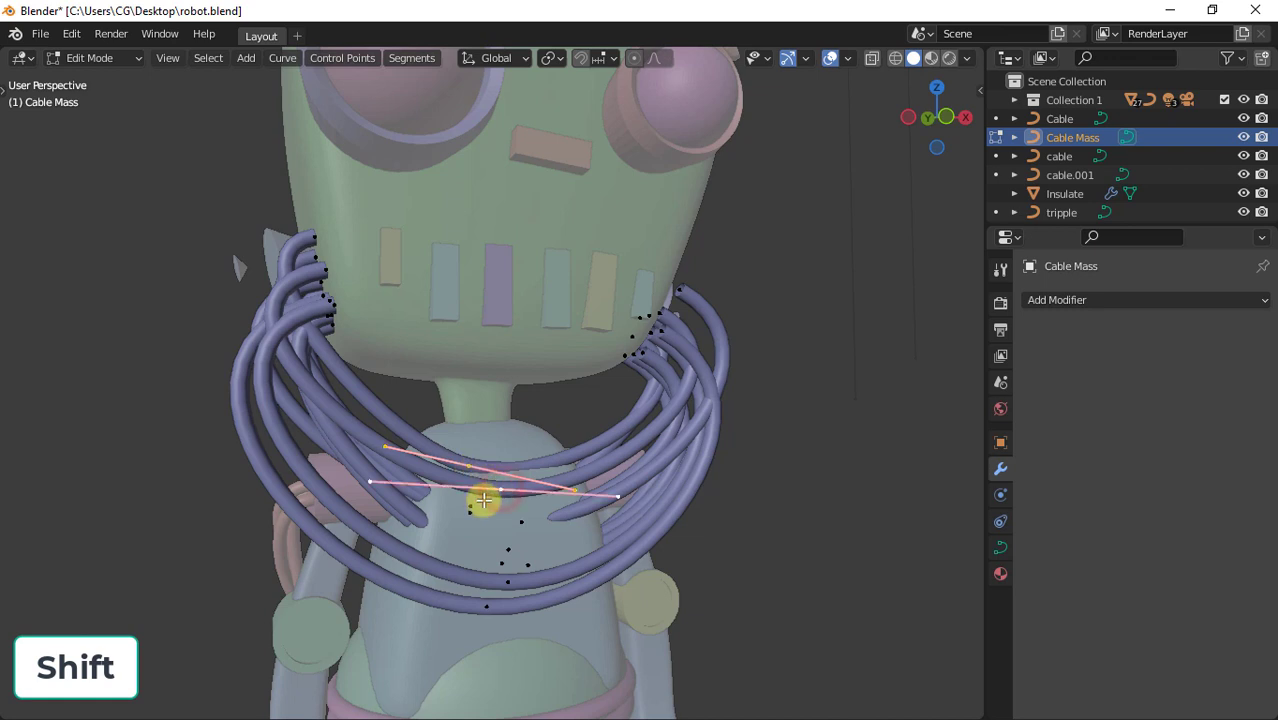
left_click(471, 506, "shift")
left_click(470, 512, "shift")
left_click(521, 522, "shift")
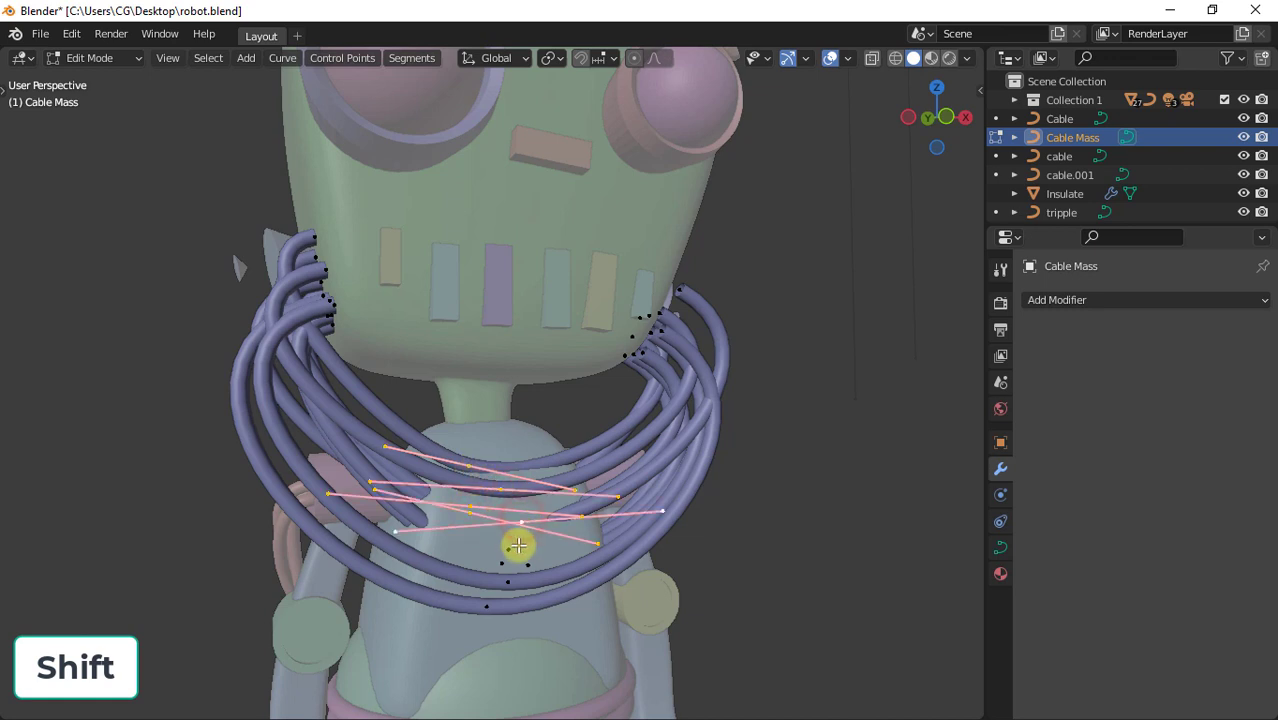
left_click(508, 549, "shift")
left_click(516, 562, "shift")
left_click(519, 558, "shift")
left_click(508, 581, "shift")
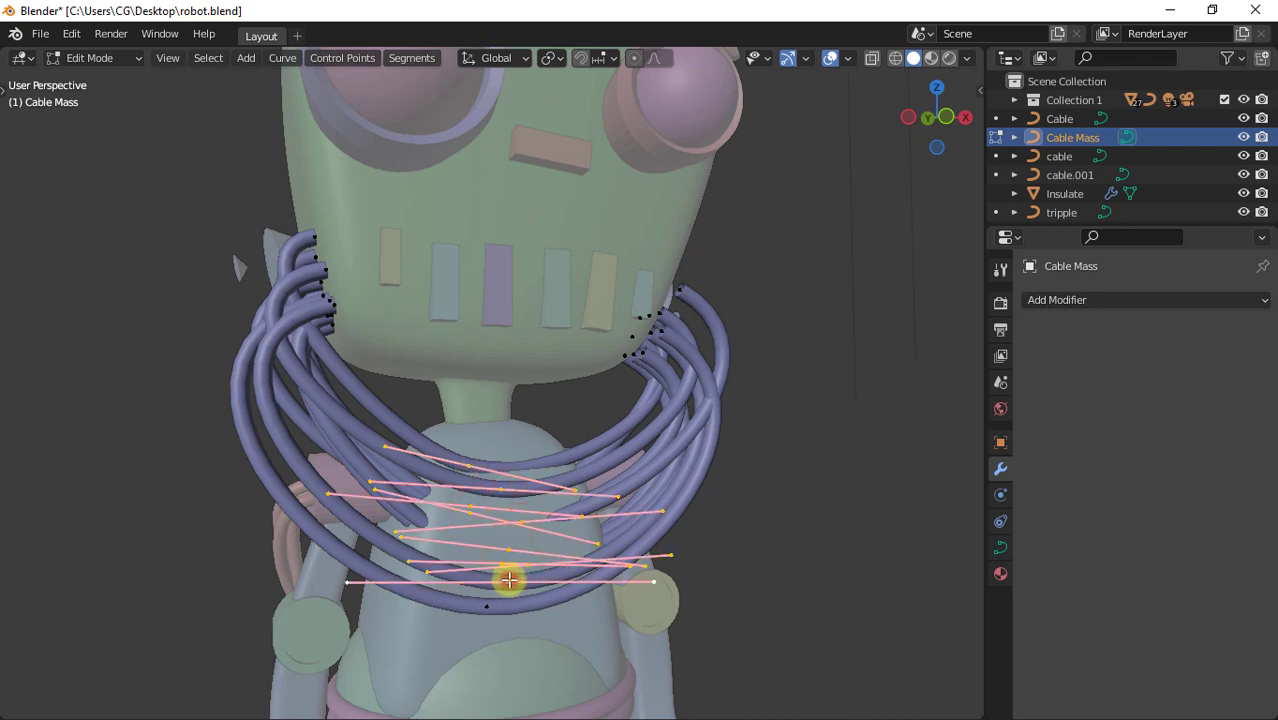
left_click(483, 603, "shift")
Move the selected cable points forward along the Y axis, away from the robot's chest, and return to Object Mode with nothing selected.
scroll(525, 540, "down", 2)
middle_click_drag(512, 534, 634, 527)
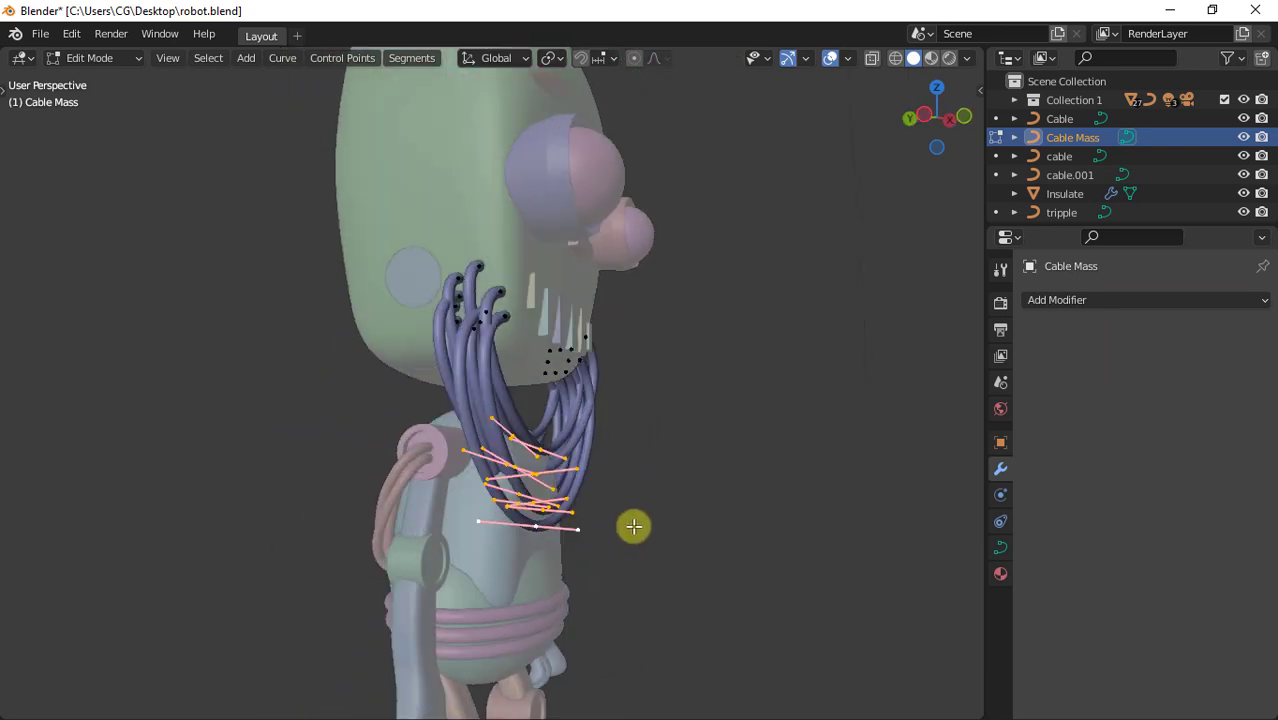
key("g")
key("y")
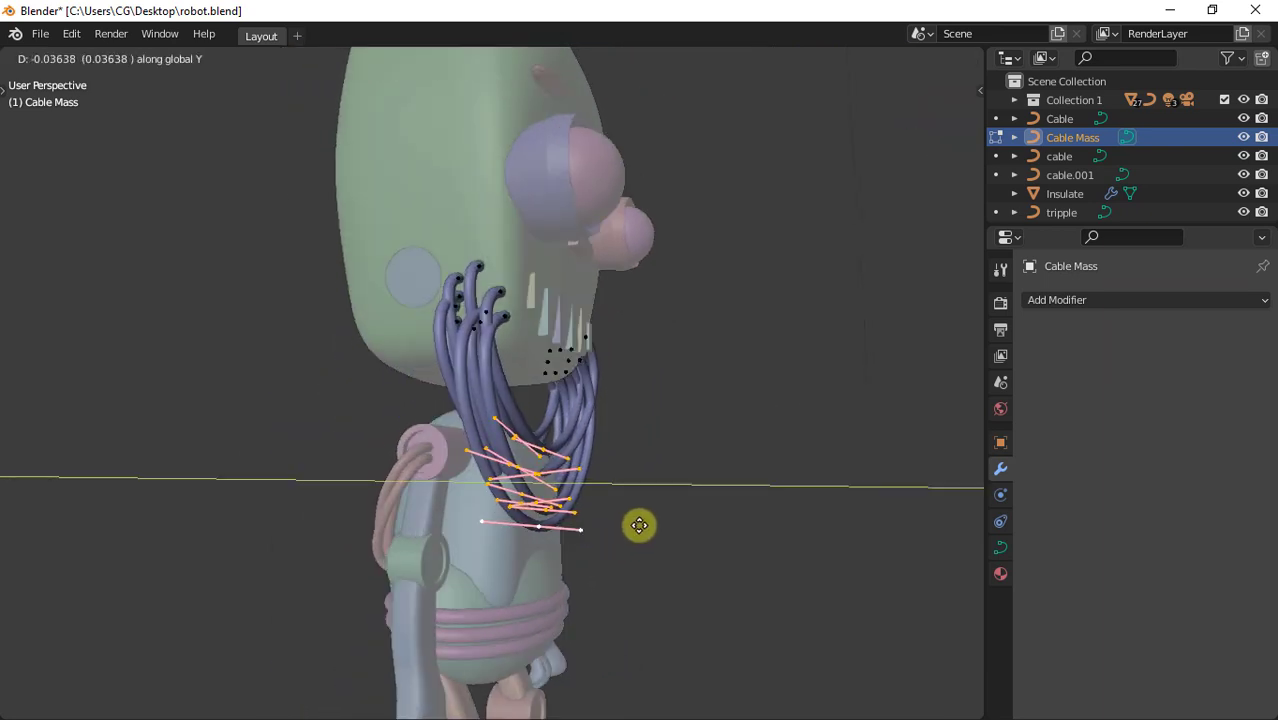
left_click(660, 521)
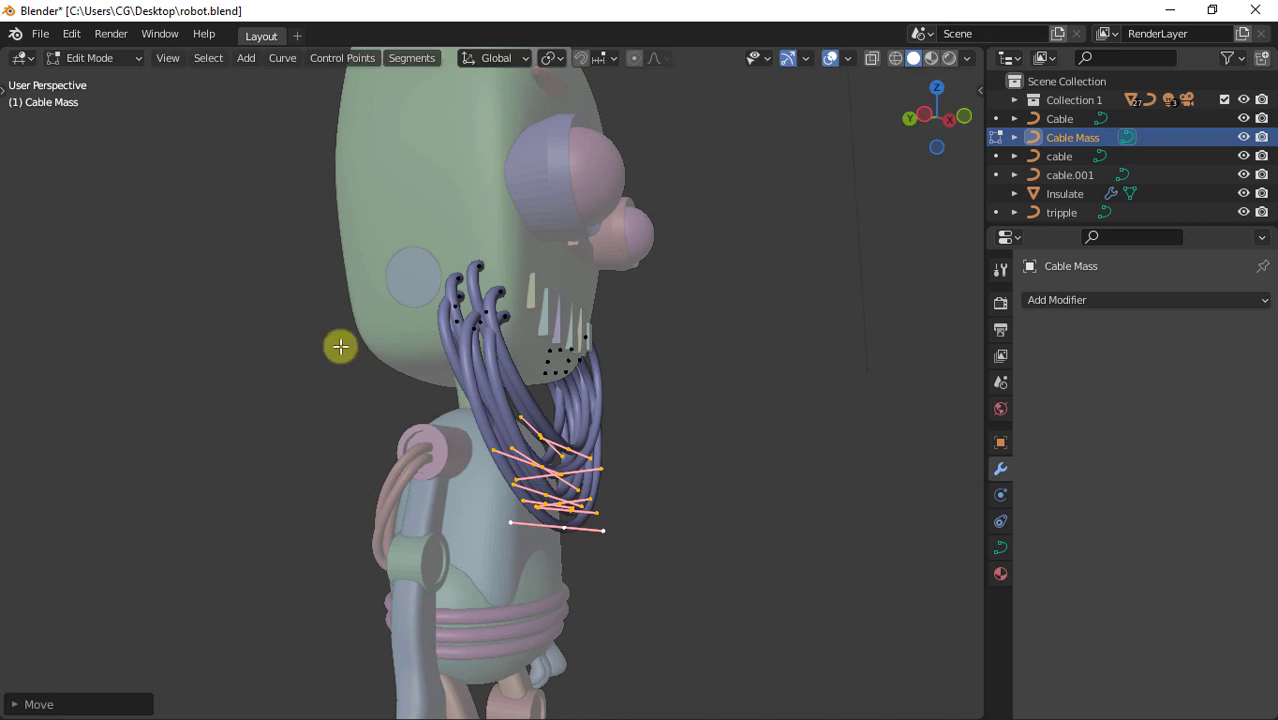
left_click(108, 60)
left_click(113, 80)
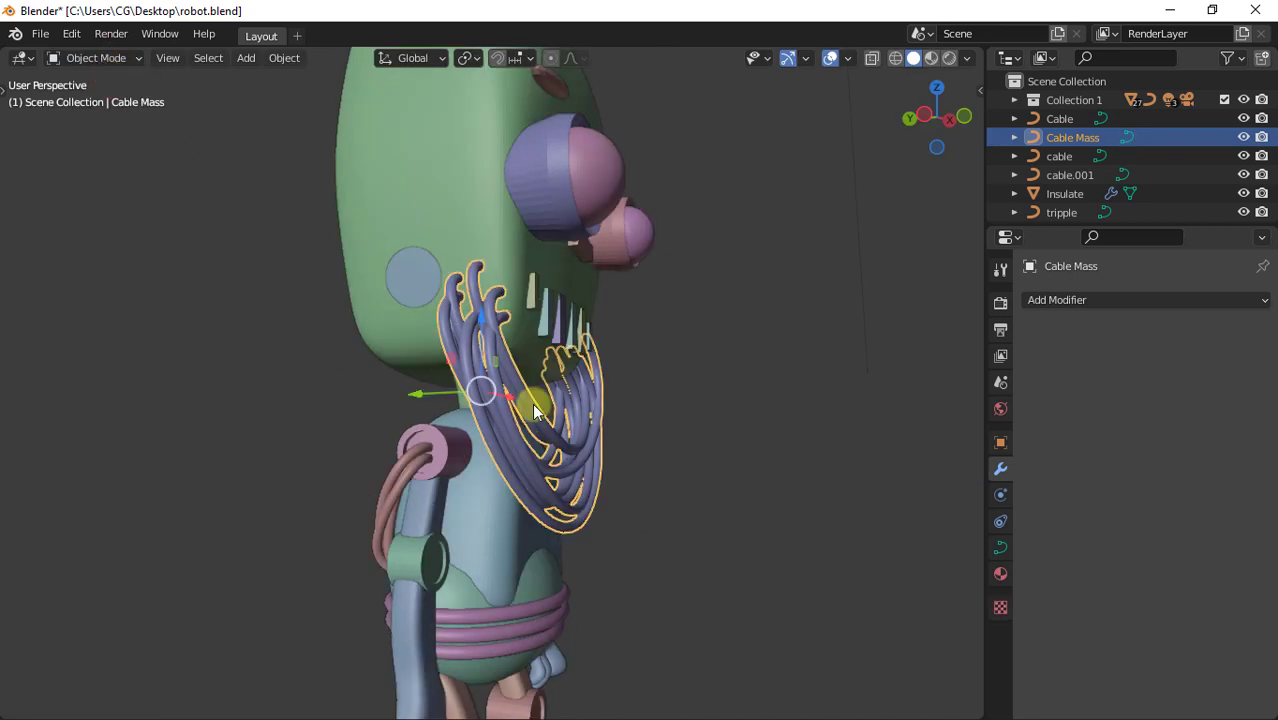
left_click(754, 380)
middle_click_drag(754, 380, 634, 404)
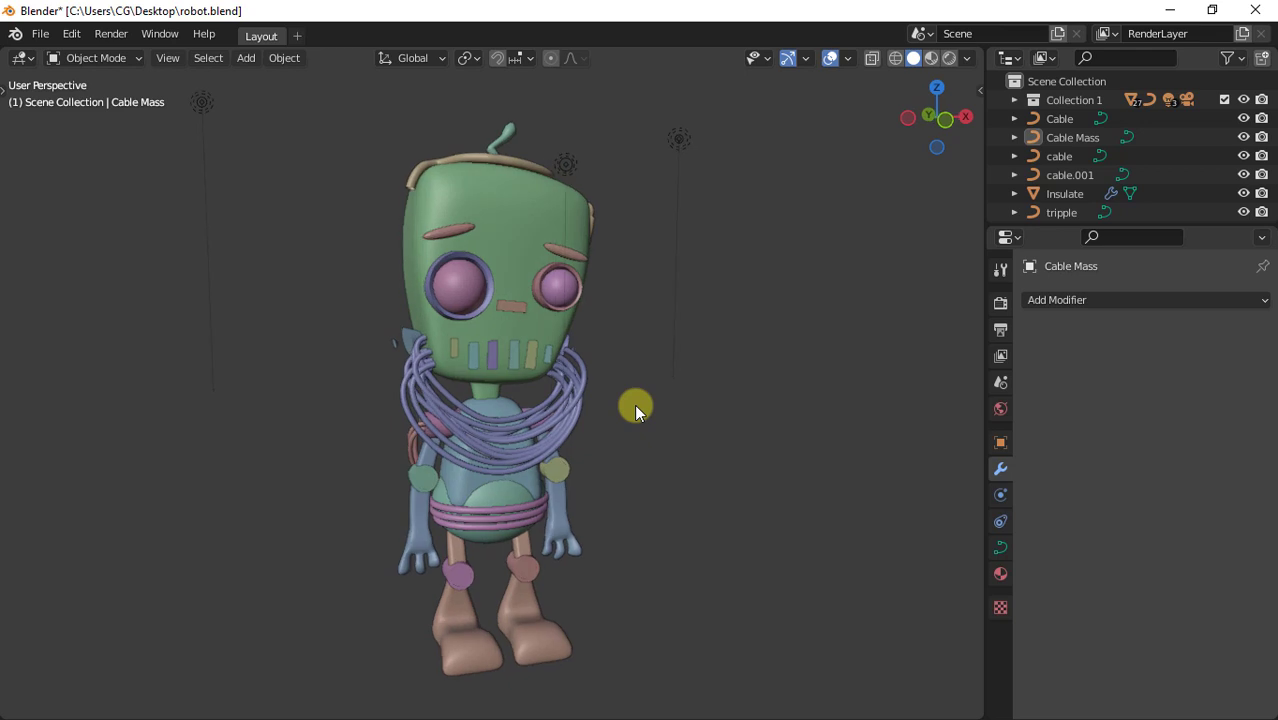
Select the three lamps around the robot and create cables from the selected objects.
left_click(678, 146)
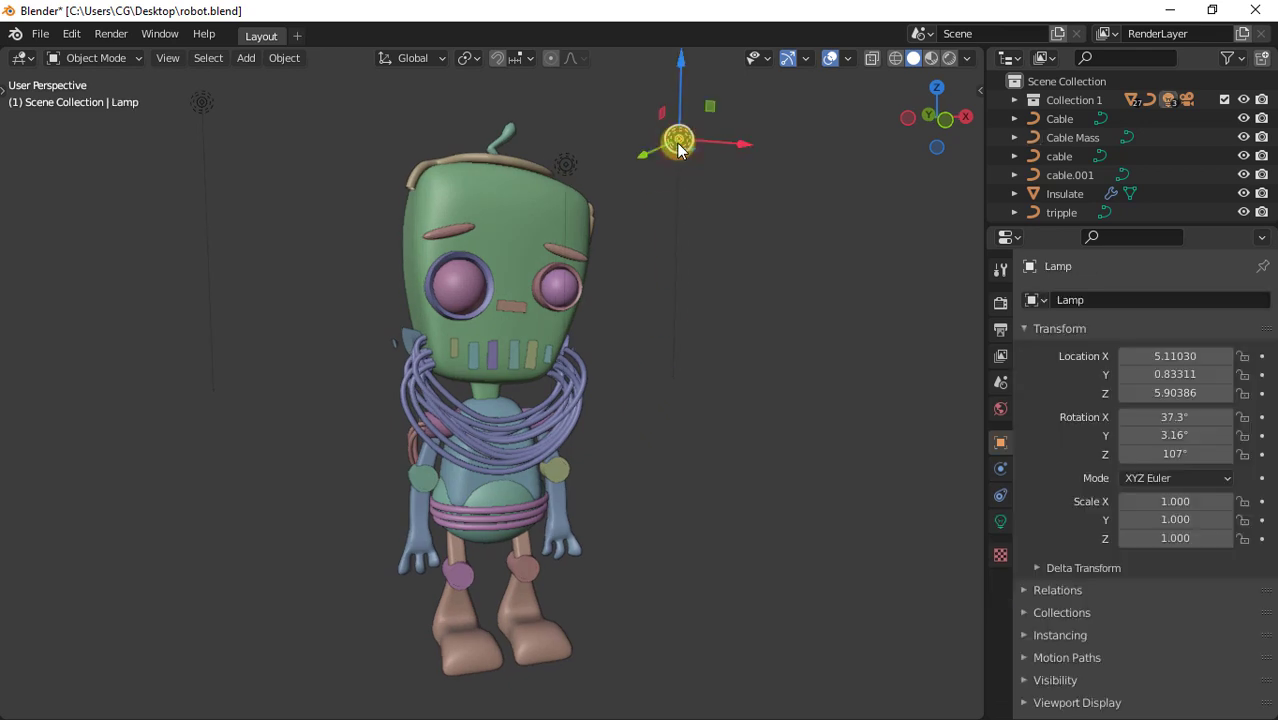
key("shift+d")
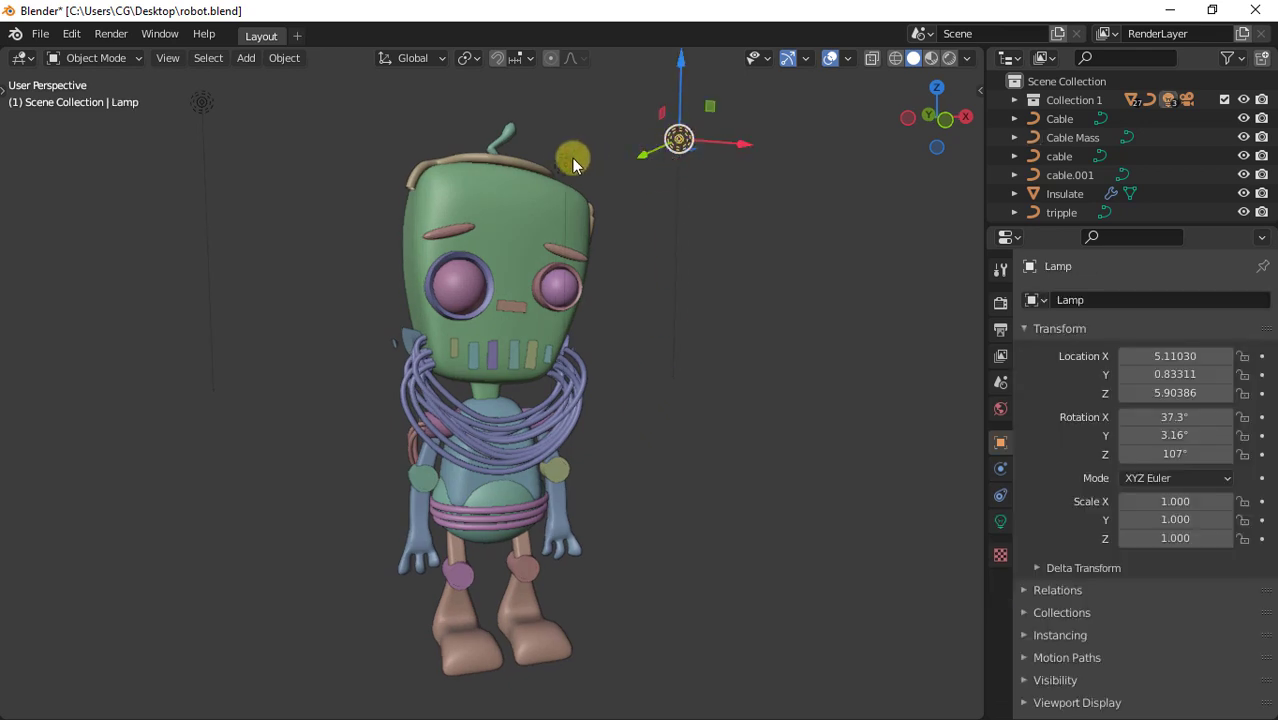
left_click(572, 158)
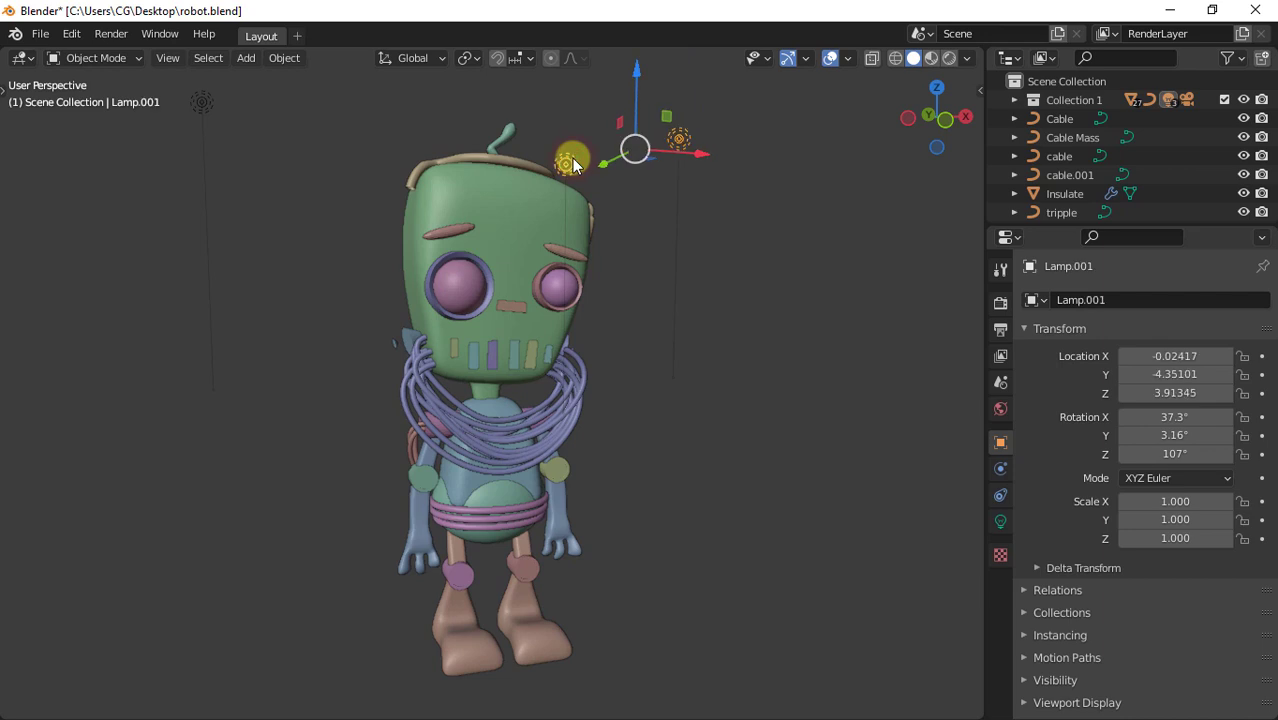
left_click(200, 99, "shift")
key("q")
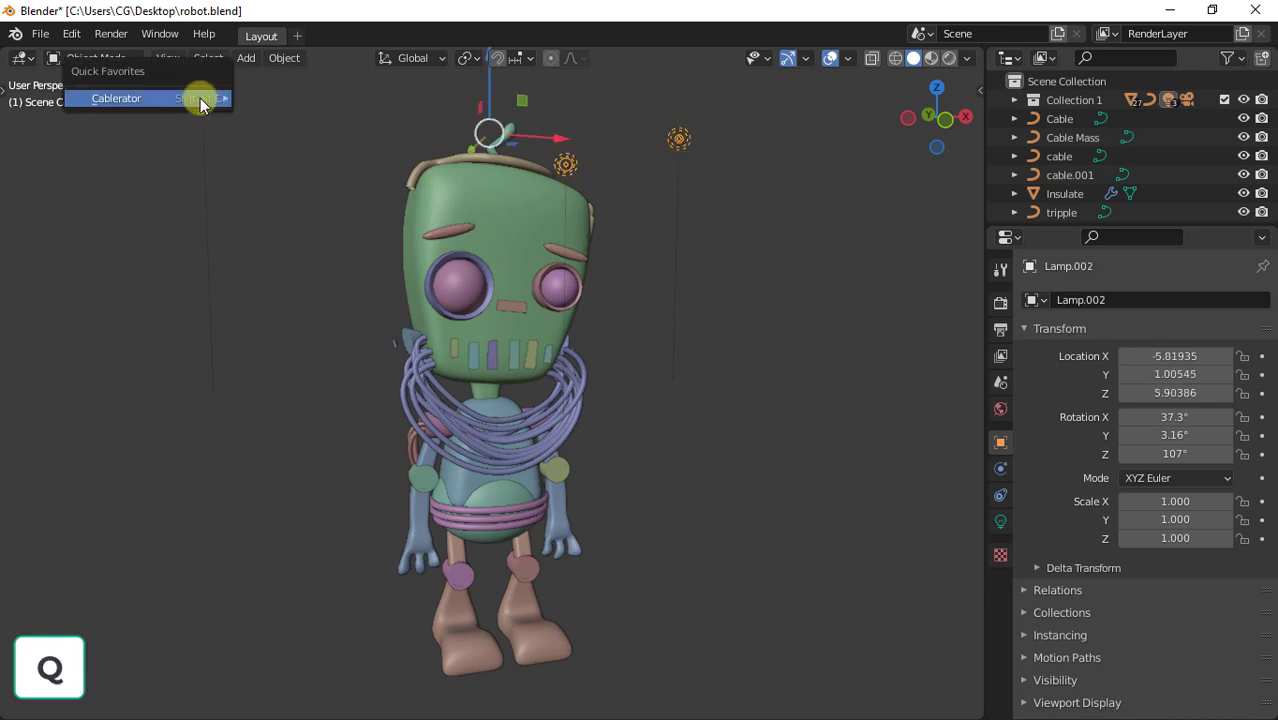
mouse_move(200, 98)
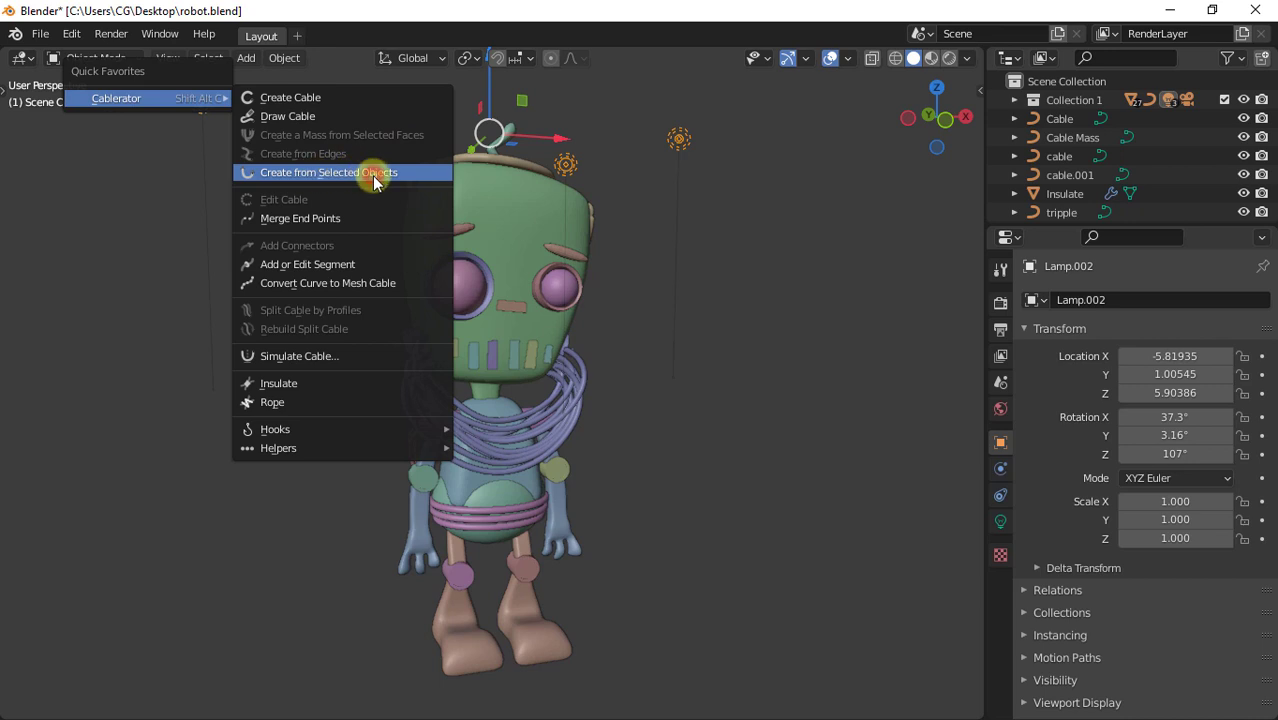
left_click(372, 175)
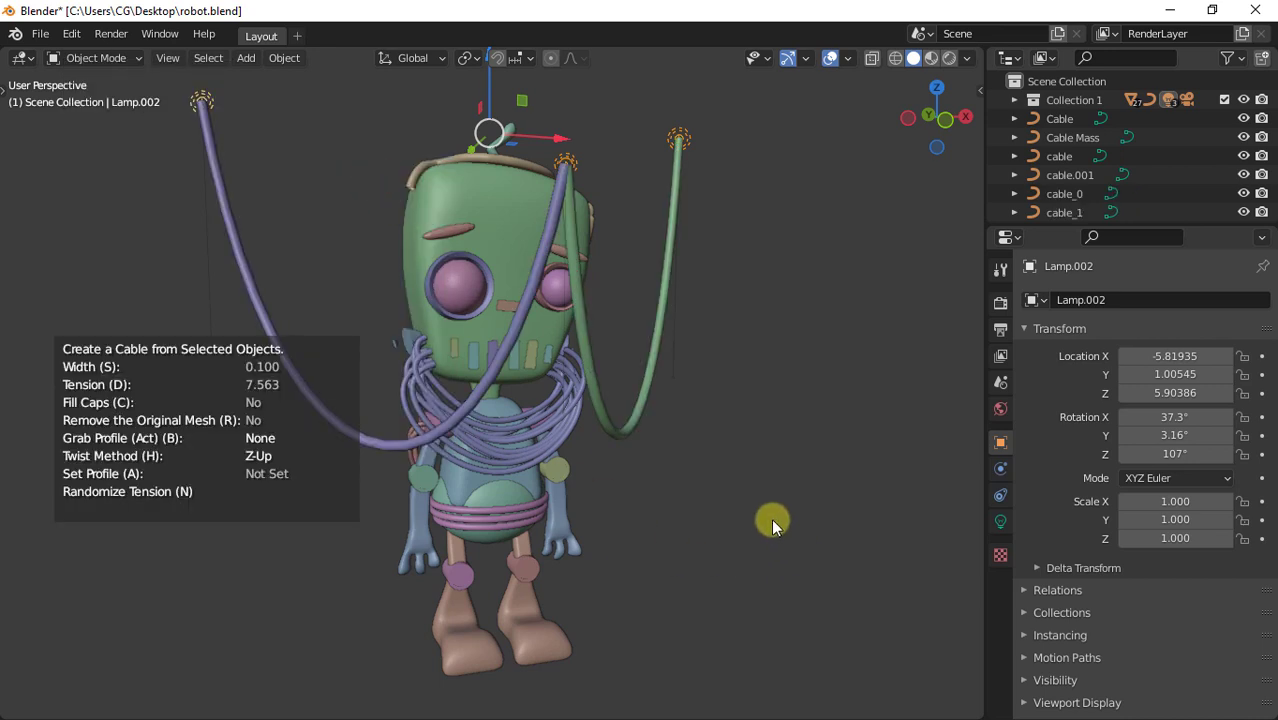
Apply the tripple profile to the lamp cables with a width of 0.092, increase their tension value for more sag, finish, and deselect everything.
key("s")
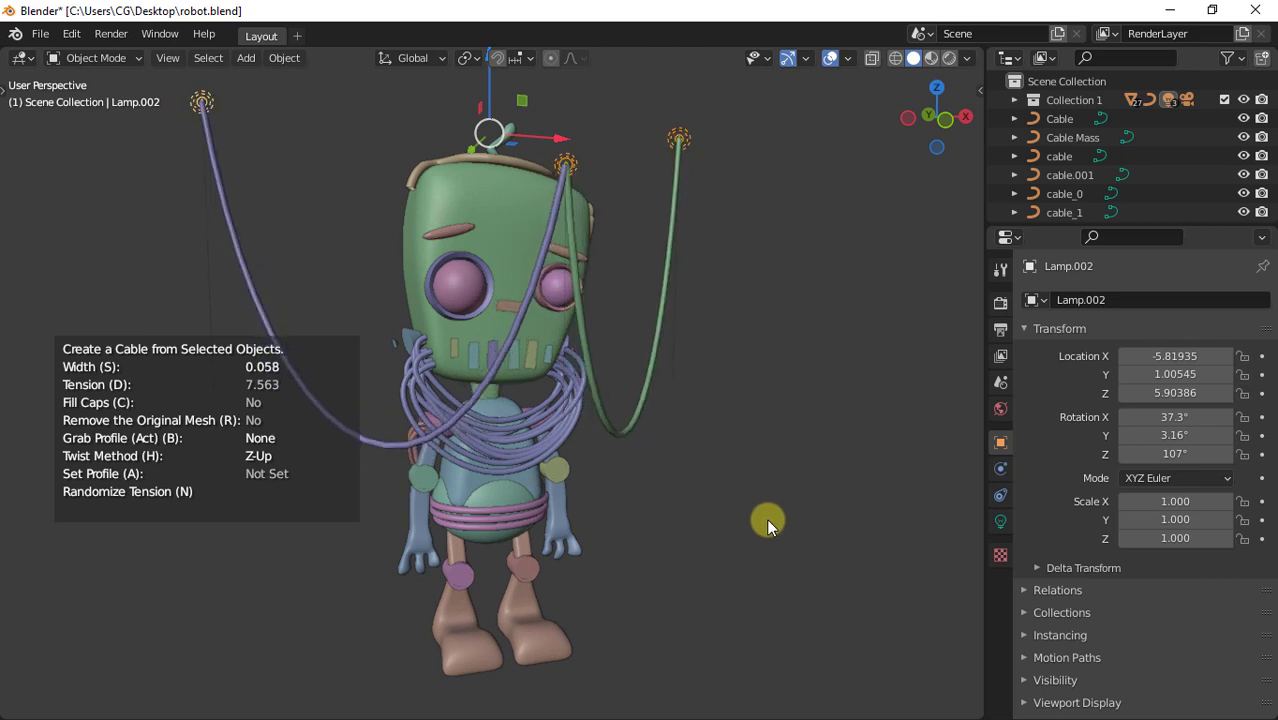
key("b")
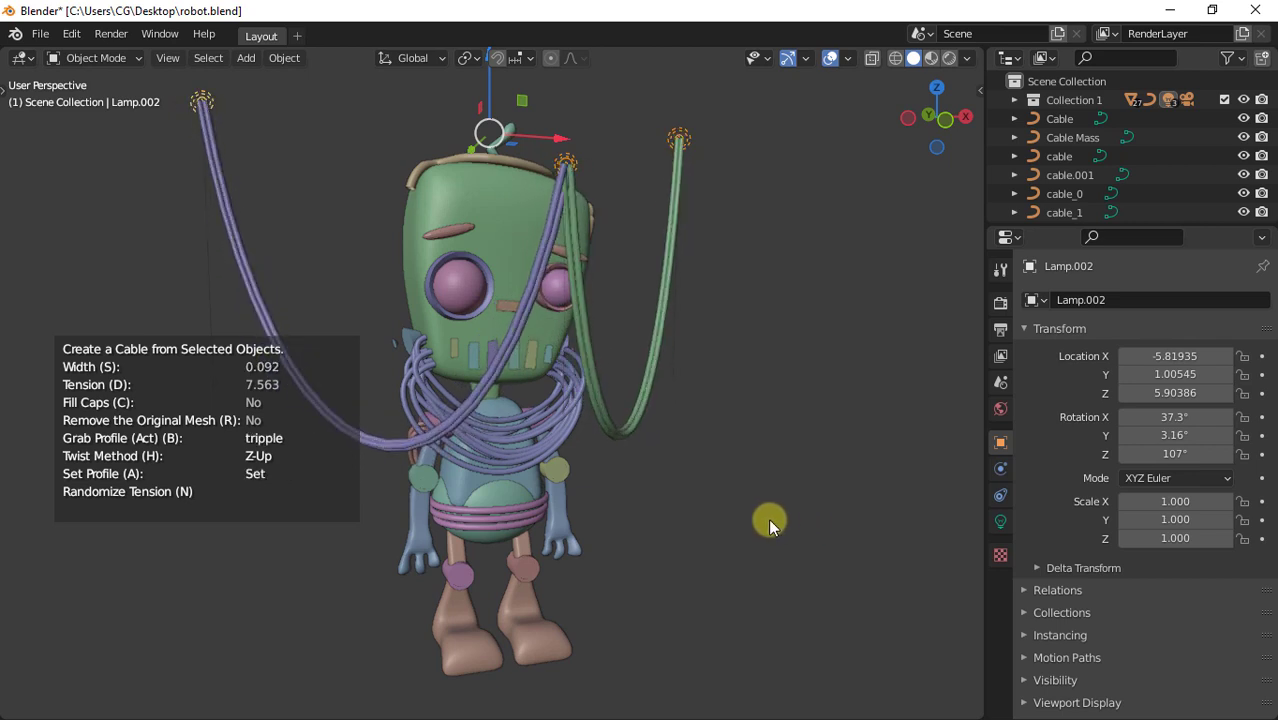
key("d")
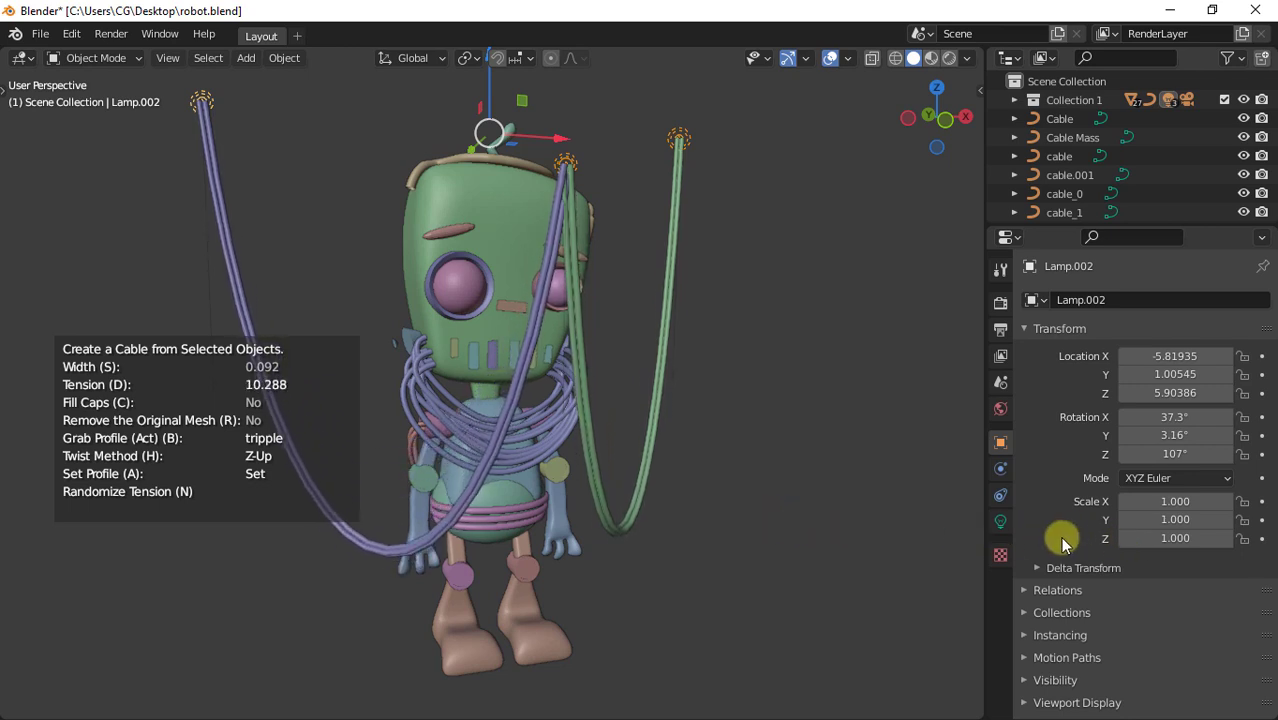
left_click(827, 524)
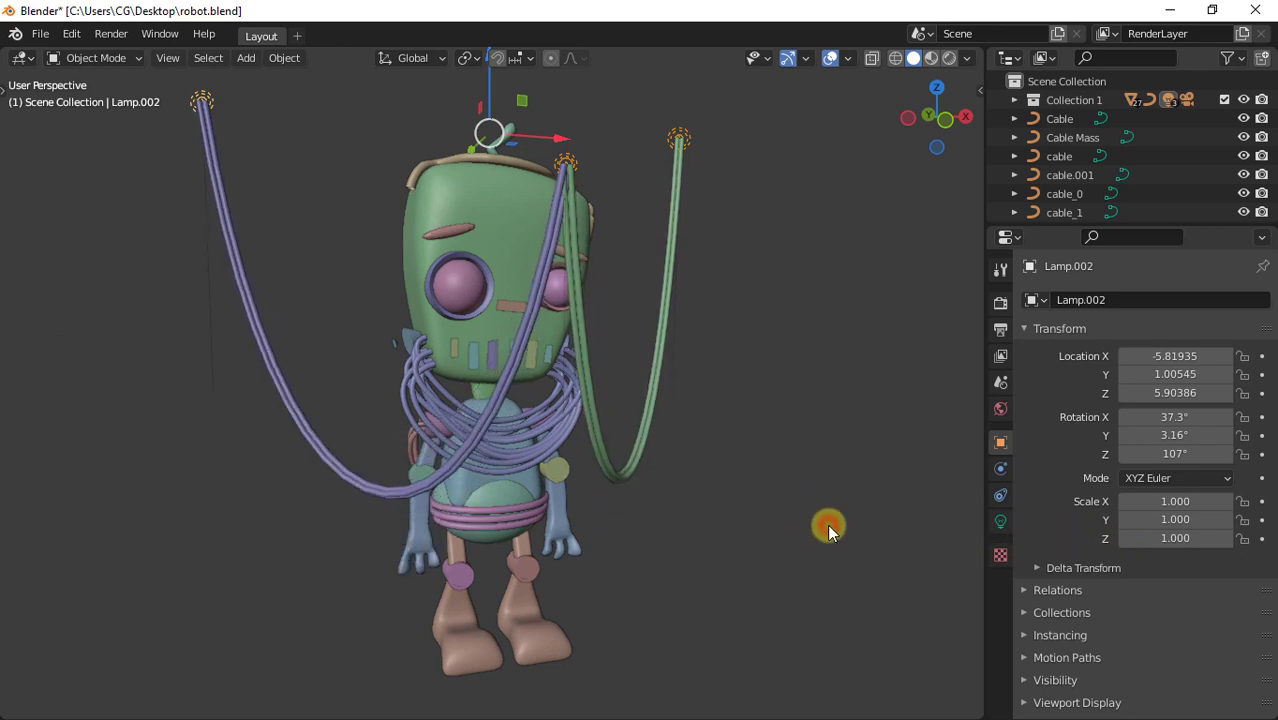
left_click(827, 524)
scroll(828, 520, "down", 4)
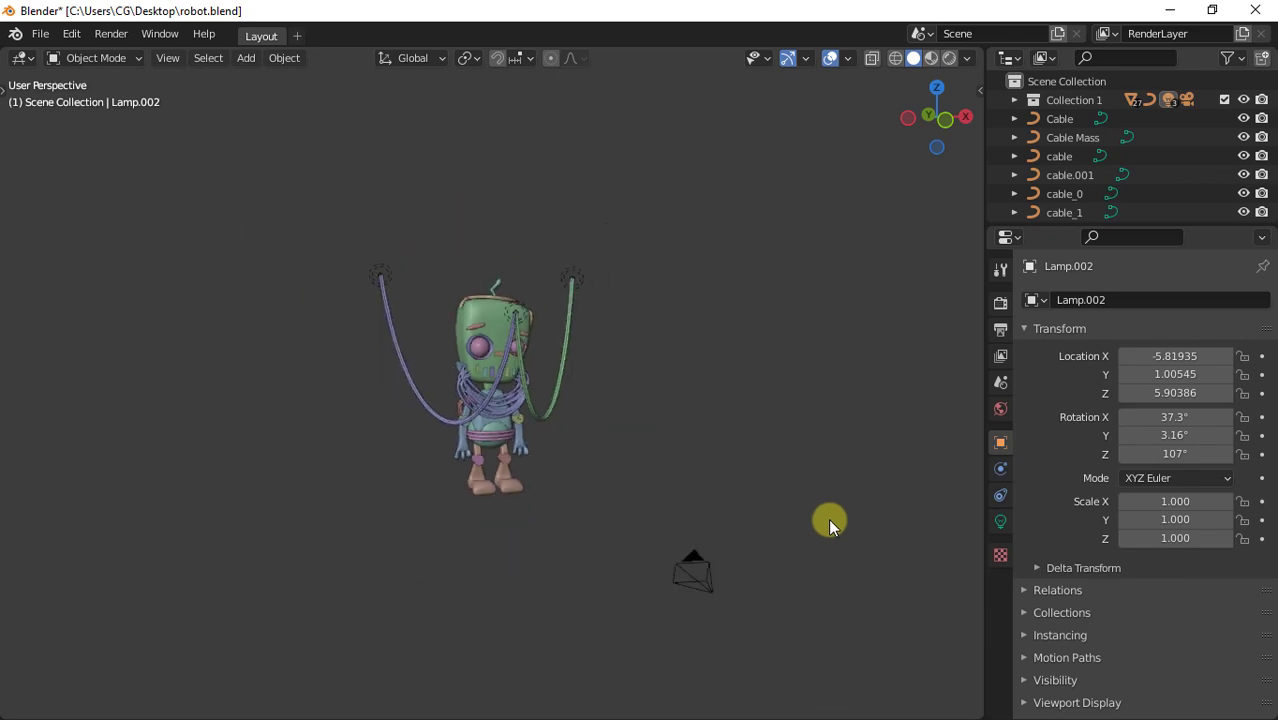
middle_click_drag(828, 518, 558, 422)
scroll(558, 422, "up", 3)
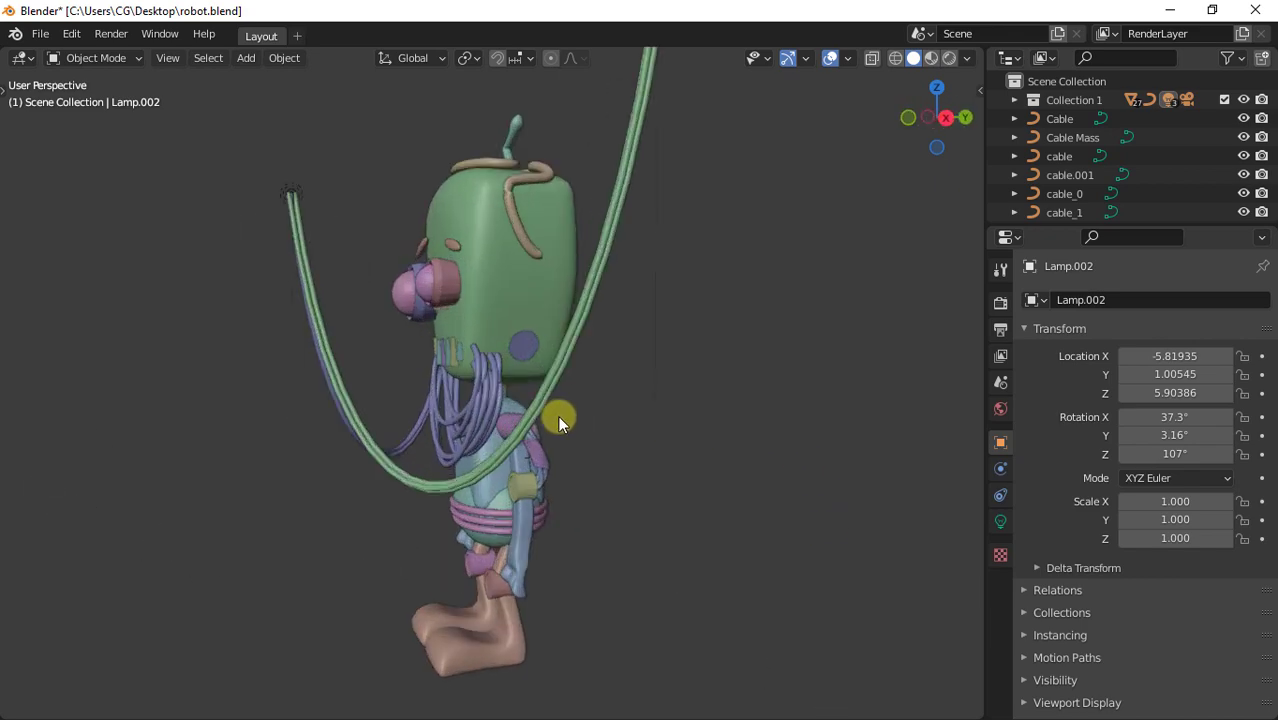
mouse_move(630, 448)
middle_mouse_down()
mouse_move(719, 465)
mouse_move(944, 469)
mouse_move(854, 368)
mouse_move(757, 381)
mouse_move(624, 445)
middle_mouse_up()
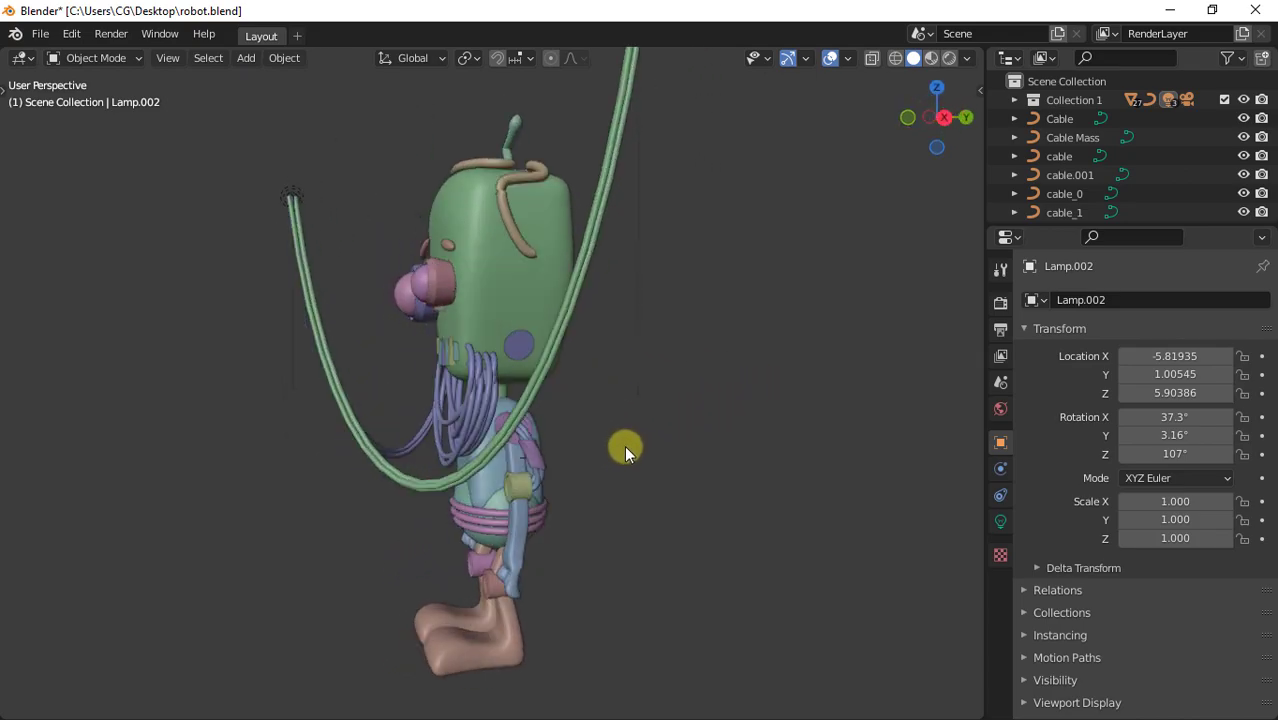